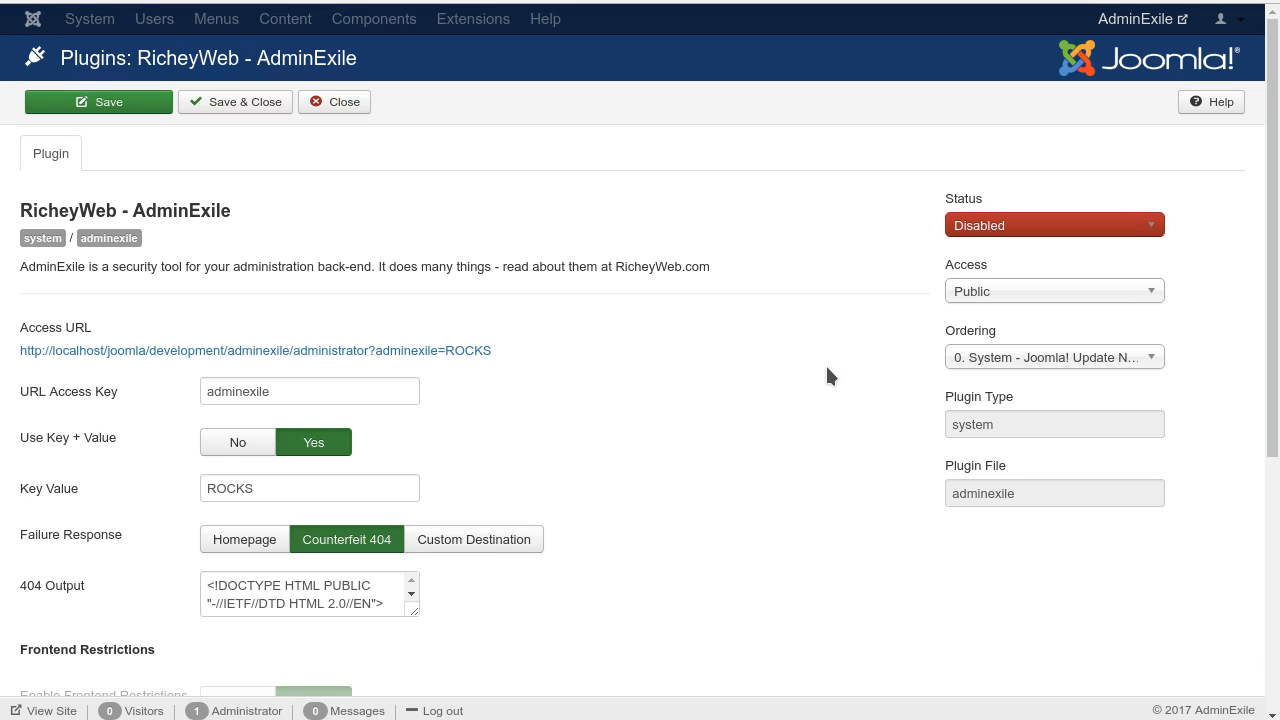
# Step: Look through the AdminExile plugin settings, from the Access URL to the failure logging option
pyautogui.scroll(-4, 827, 376)
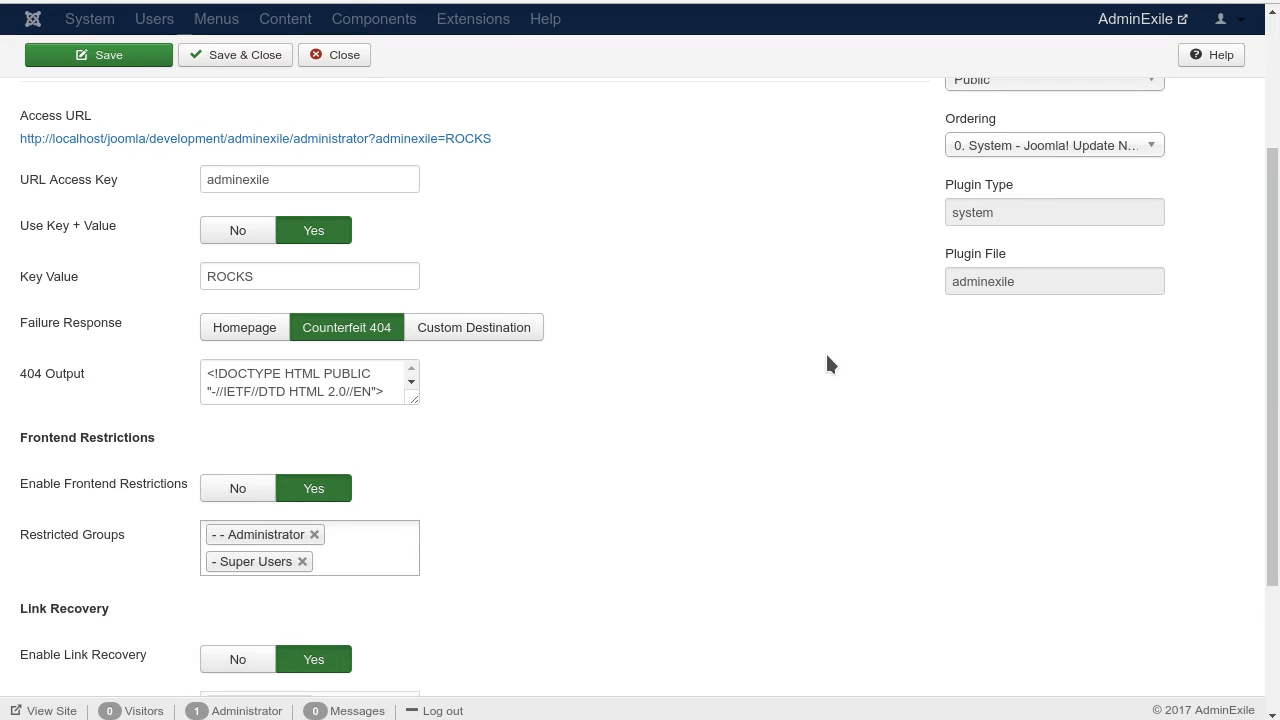
pyautogui.scroll(-4, 770, 316)
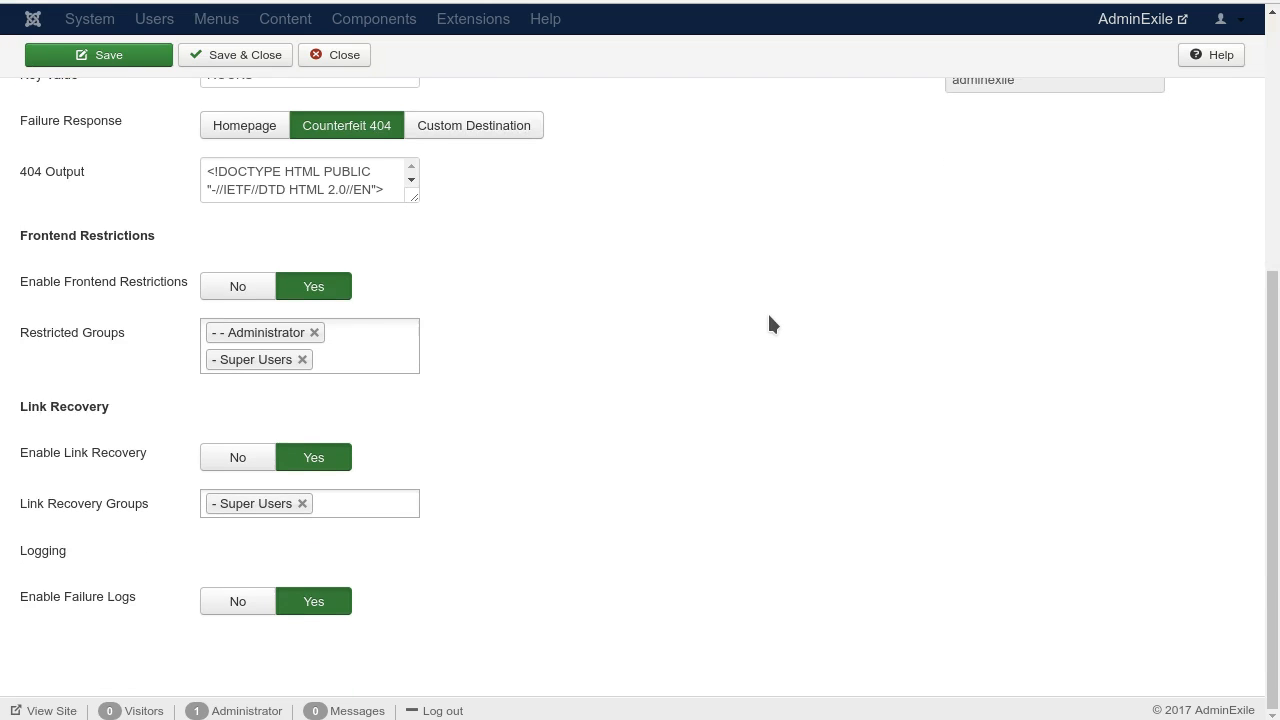
pyautogui.scroll(5, 768, 316)
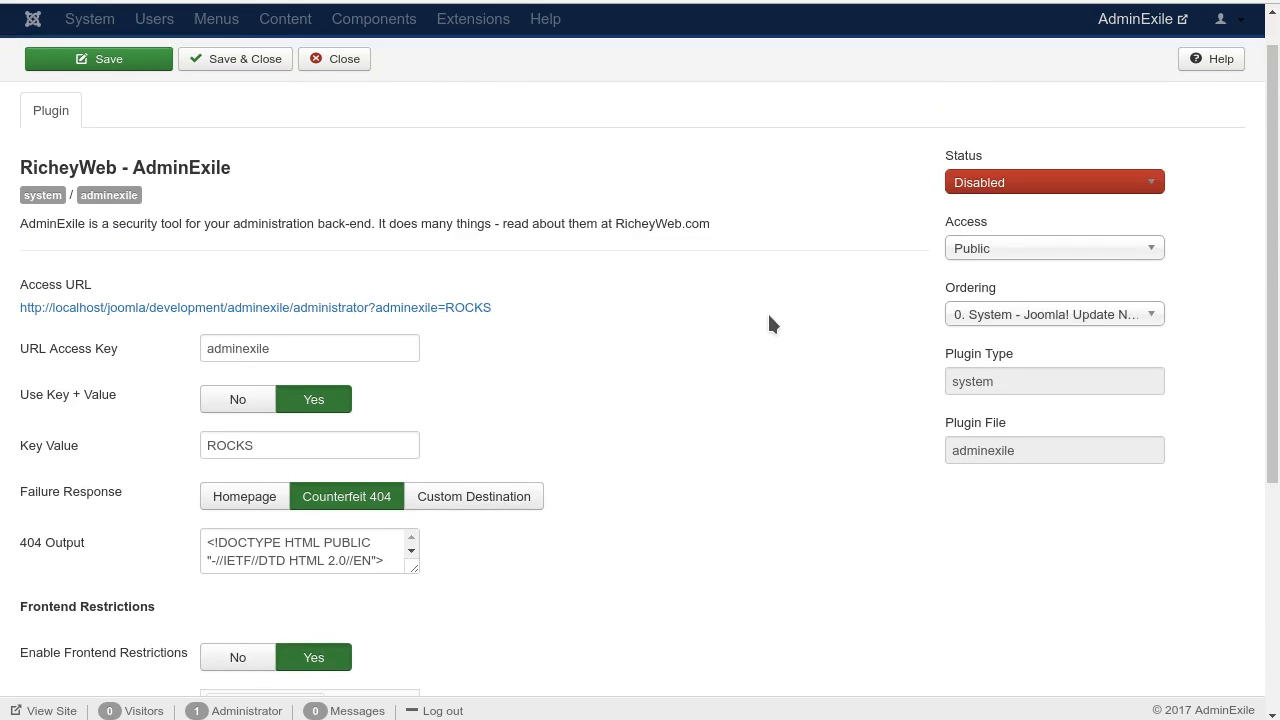
pyautogui.scroll(-1, 768, 323)
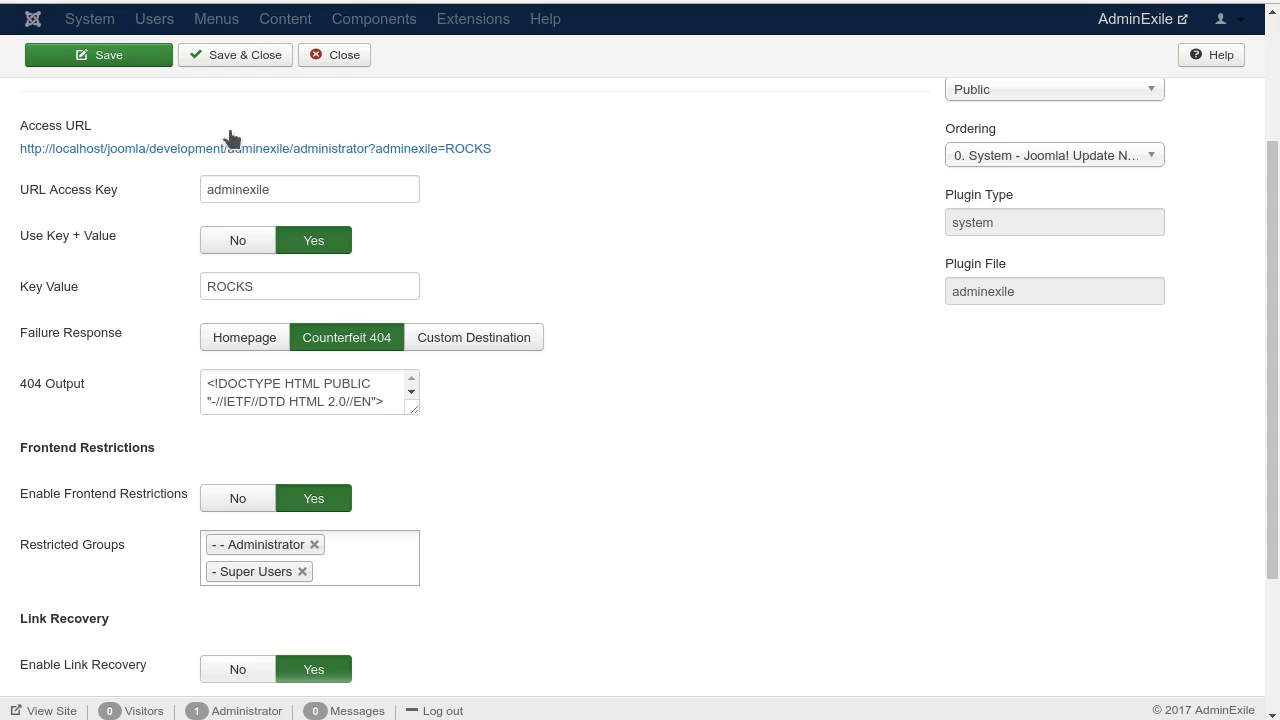
# Step: Examine the Access URL's administrator address and its key parameter part, and compare them with the Key Value field
pyautogui.moveTo(20, 148); pyautogui.dragTo(376, 166)
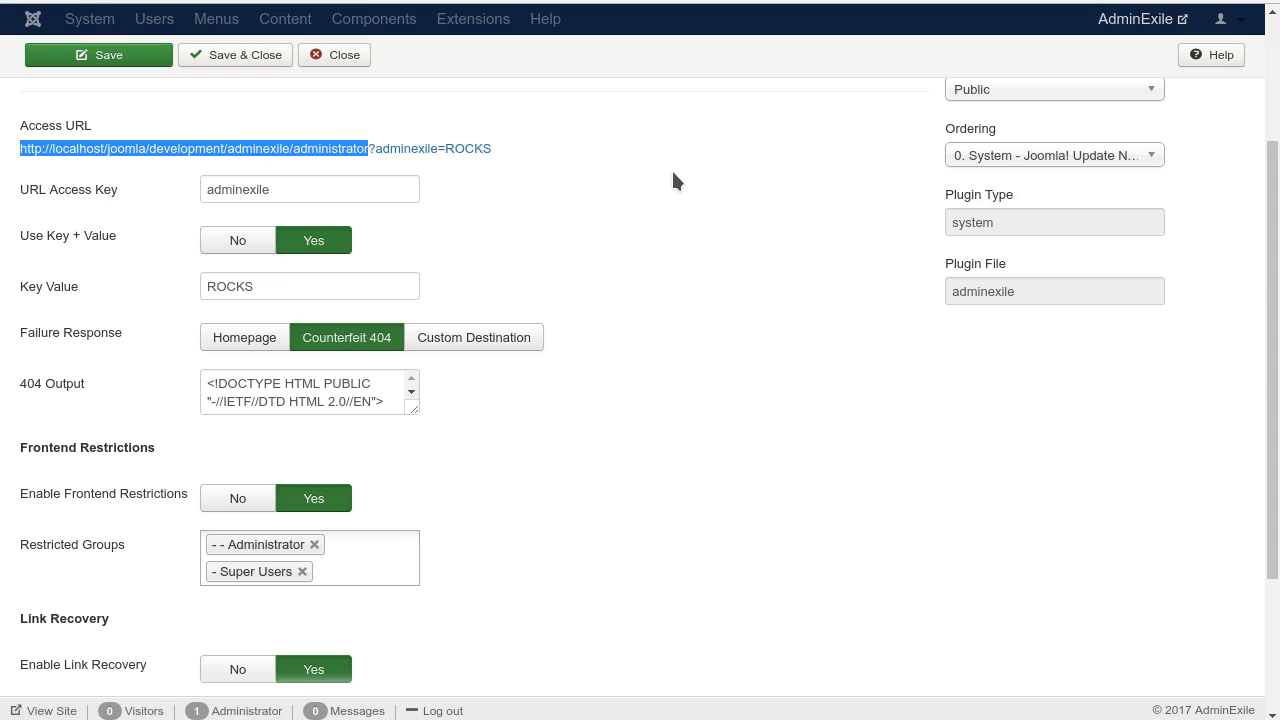
pyautogui.click(525, 155)
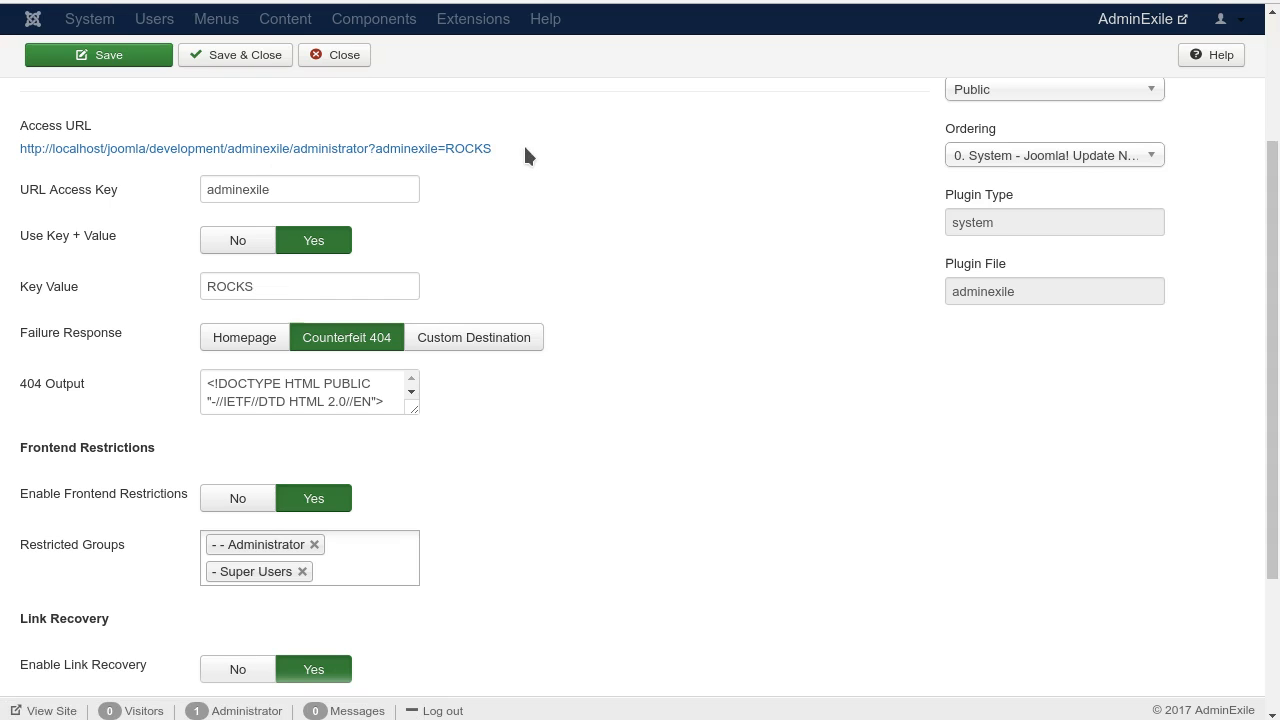
pyautogui.moveTo(14, 152); pyautogui.dragTo(370, 148)
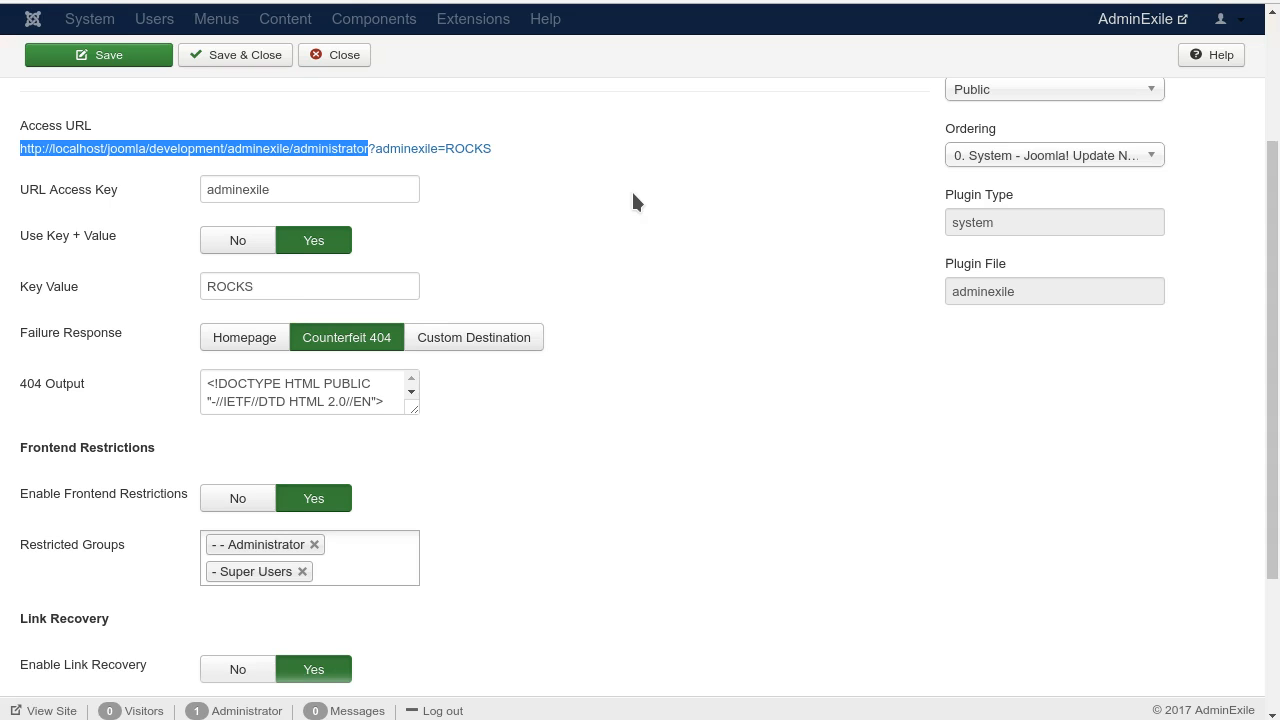
pyautogui.click(517, 155)
pyautogui.rightClick(517, 155)
pyautogui.click(515, 143)
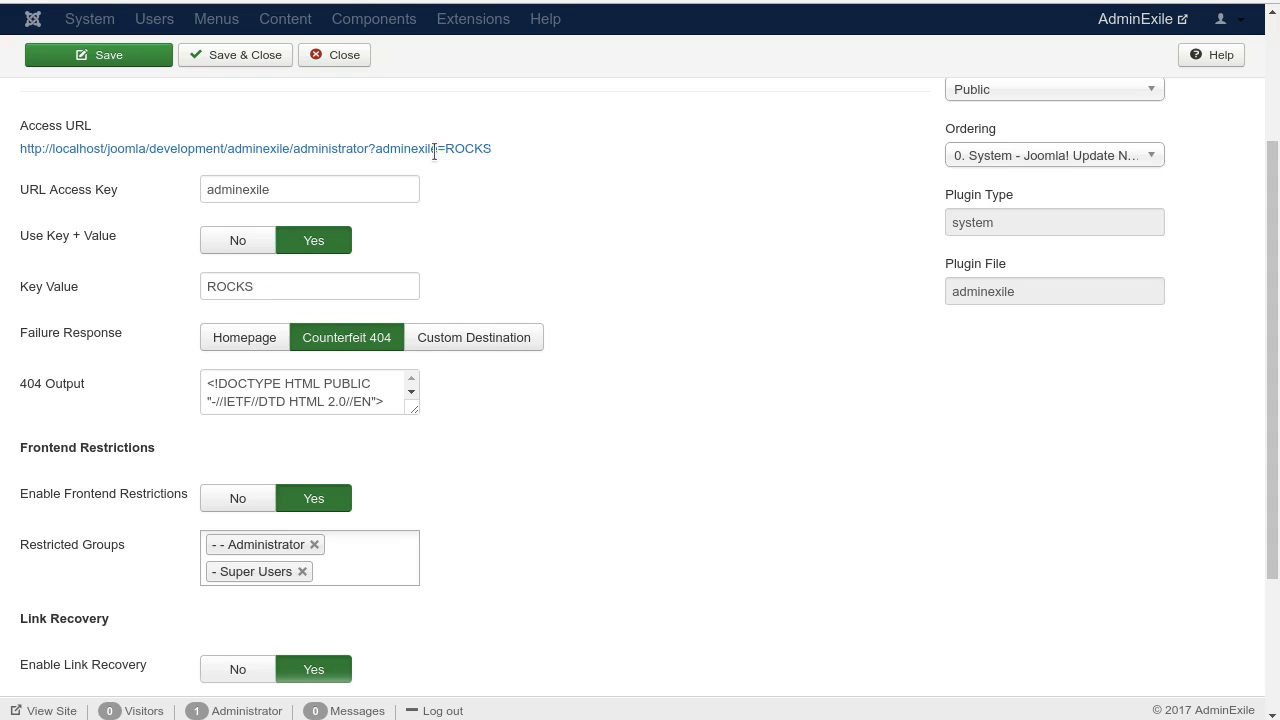
pyautogui.moveTo(490, 148); pyautogui.dragTo(368, 146)
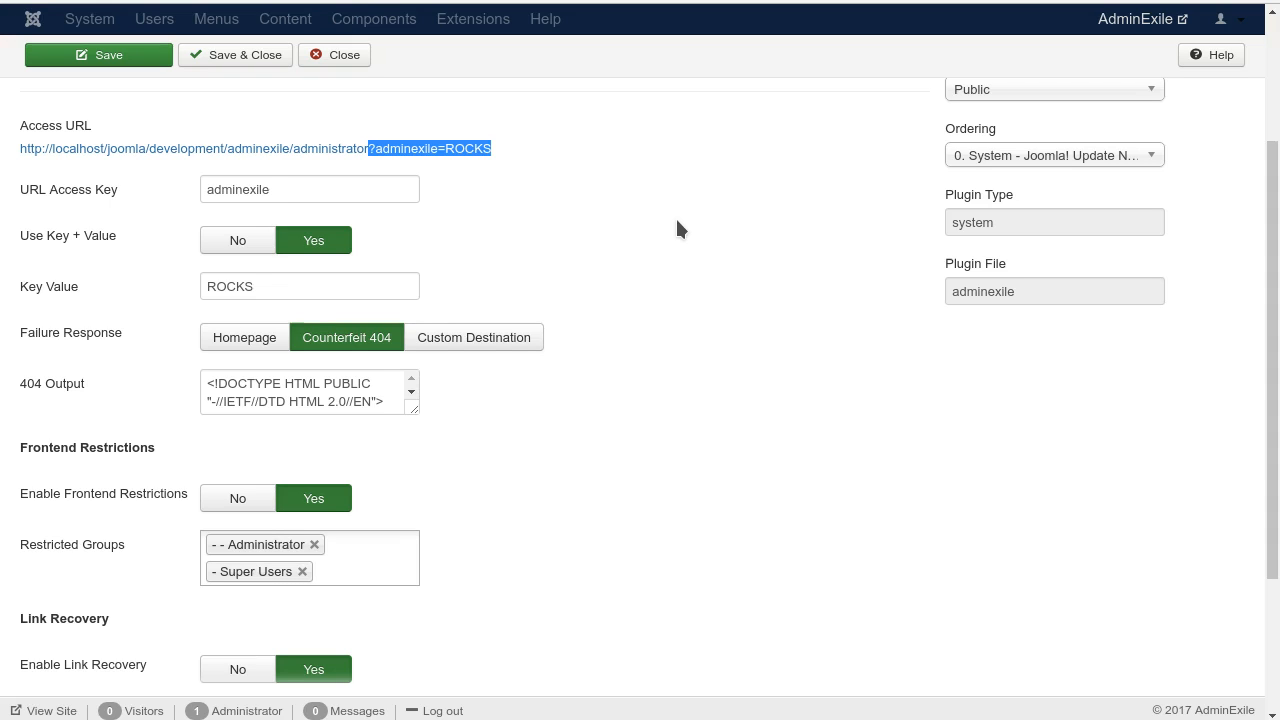
pyautogui.moveTo(535, 158); pyautogui.dragTo(369, 152)
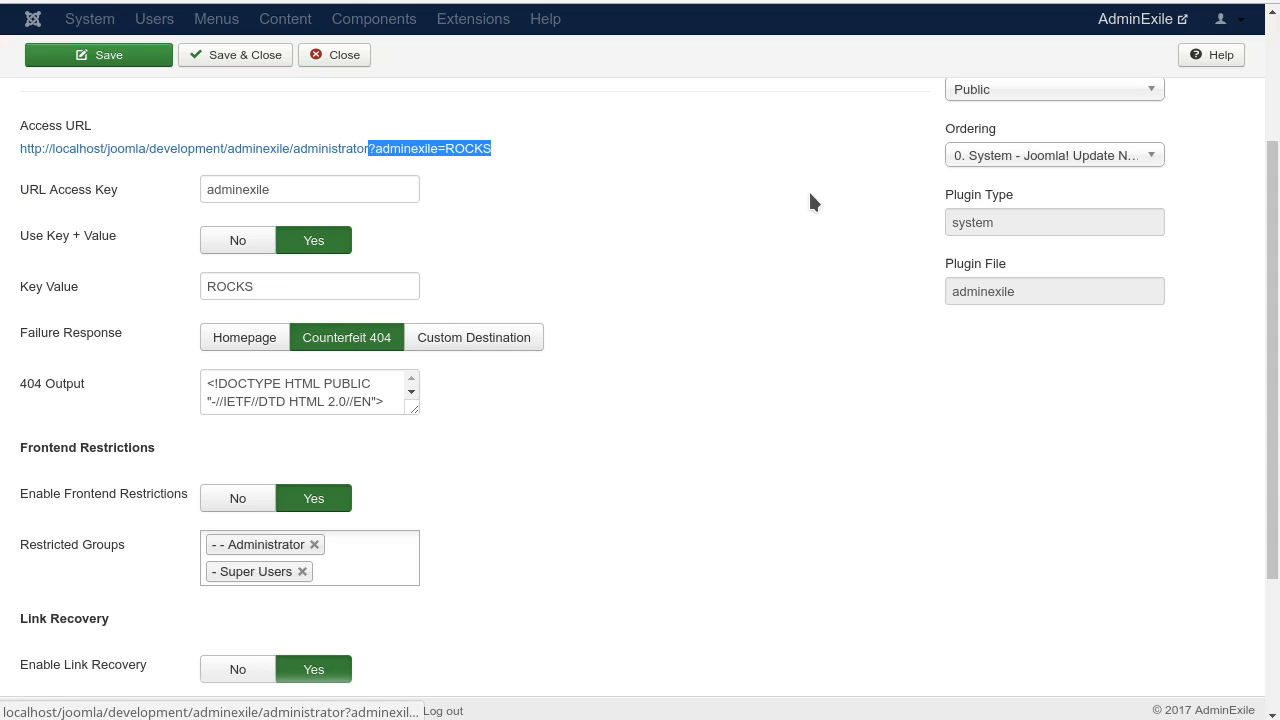
pyautogui.click(815, 184)
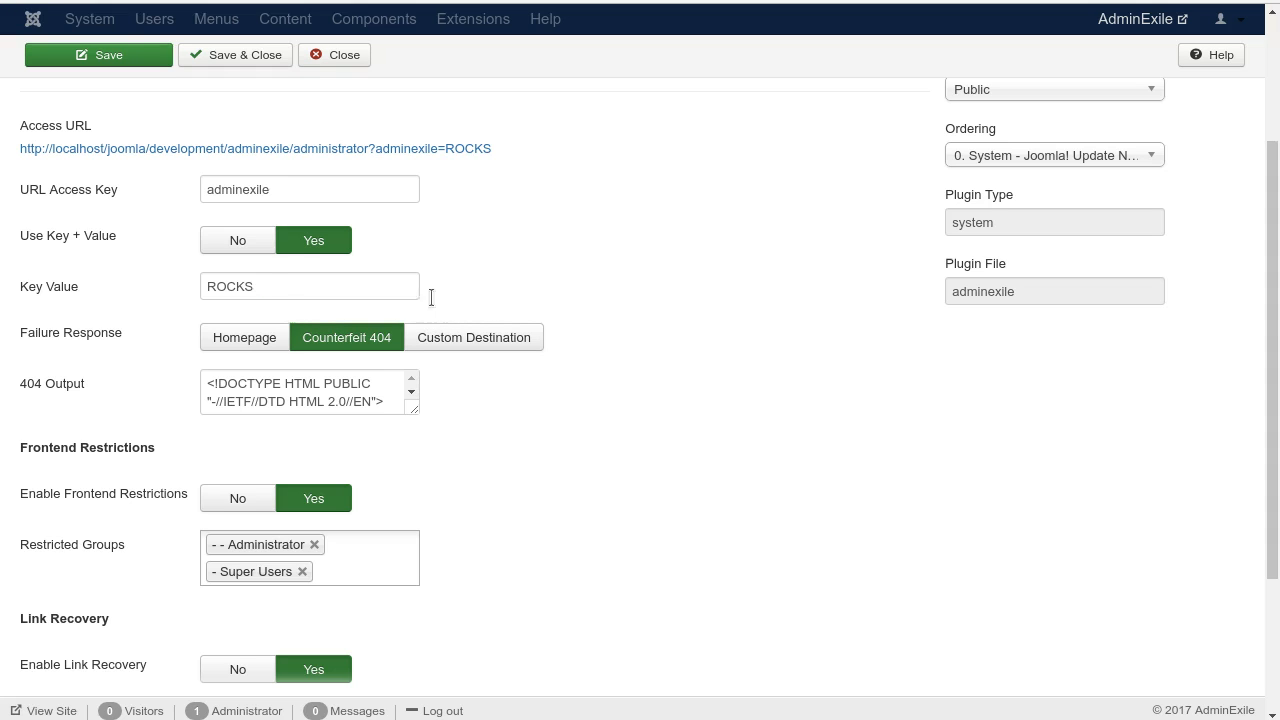
pyautogui.moveTo(416, 290); pyautogui.dragTo(177, 257)
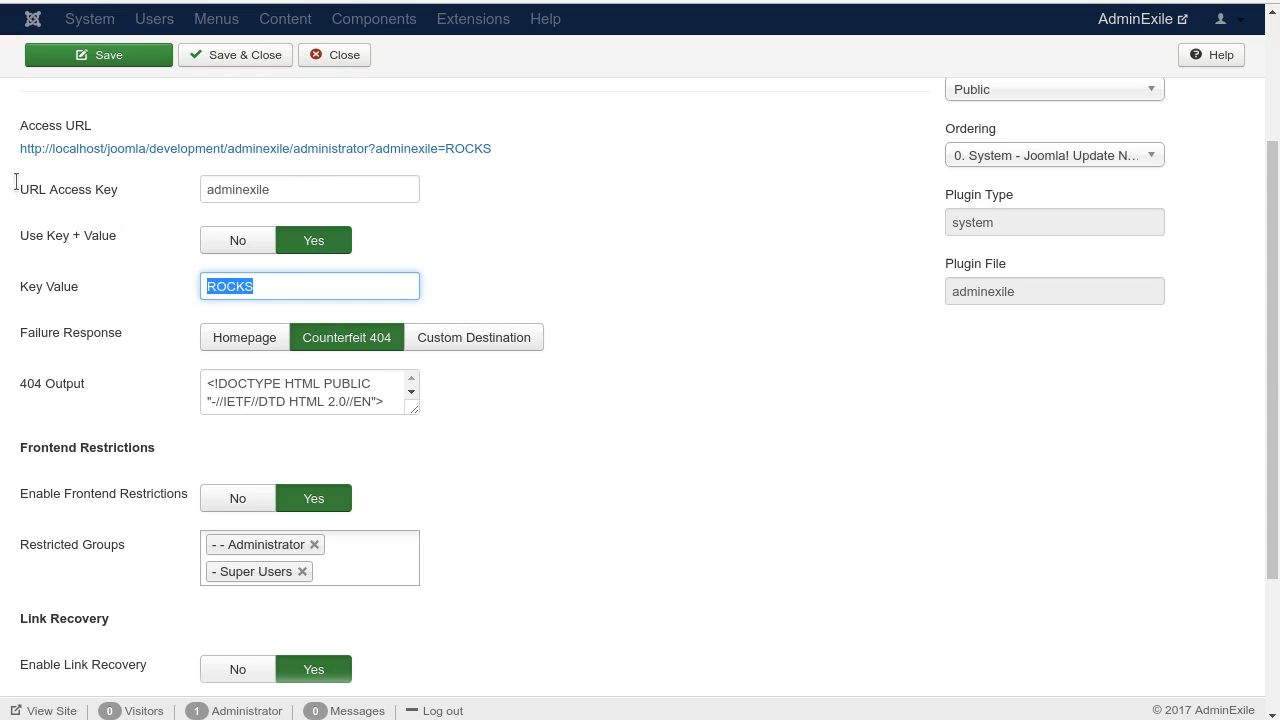
pyautogui.click(663, 284)
# Step: Turn Use Key + Value off to check the Access URL without a value, and set it back to Yes
pyautogui.moveTo(76, 246)
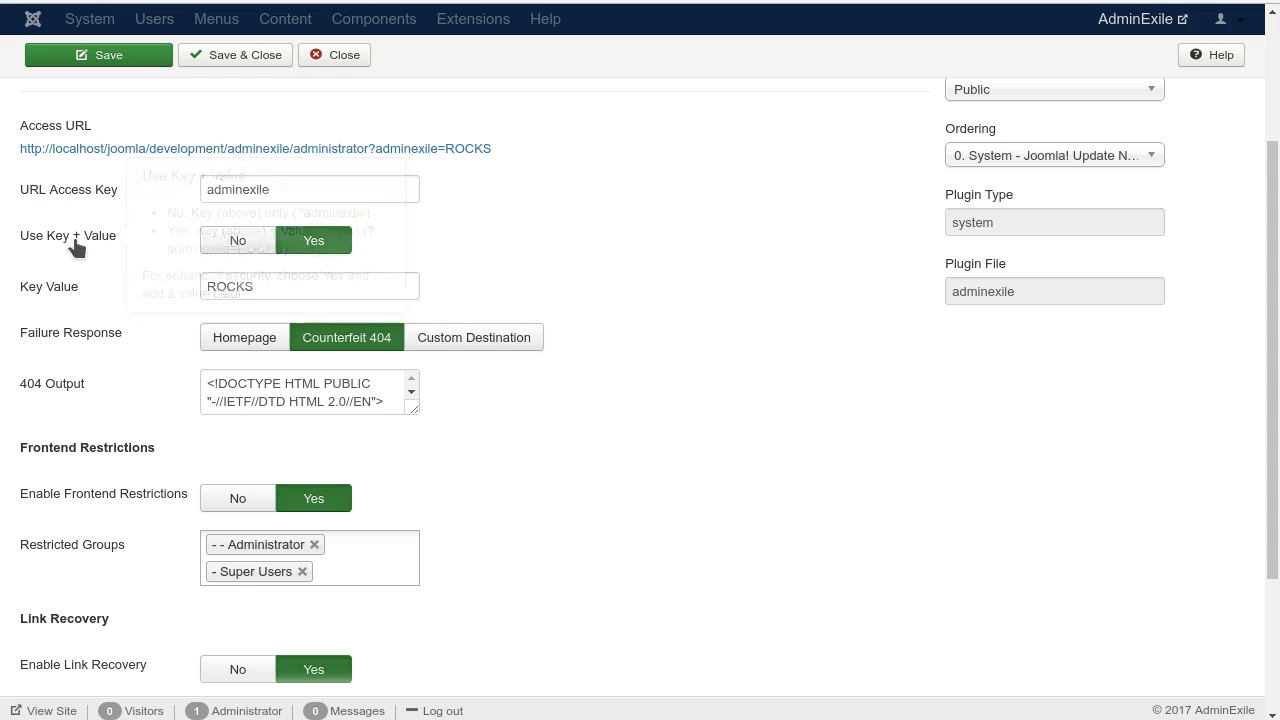
pyautogui.click(238, 241)
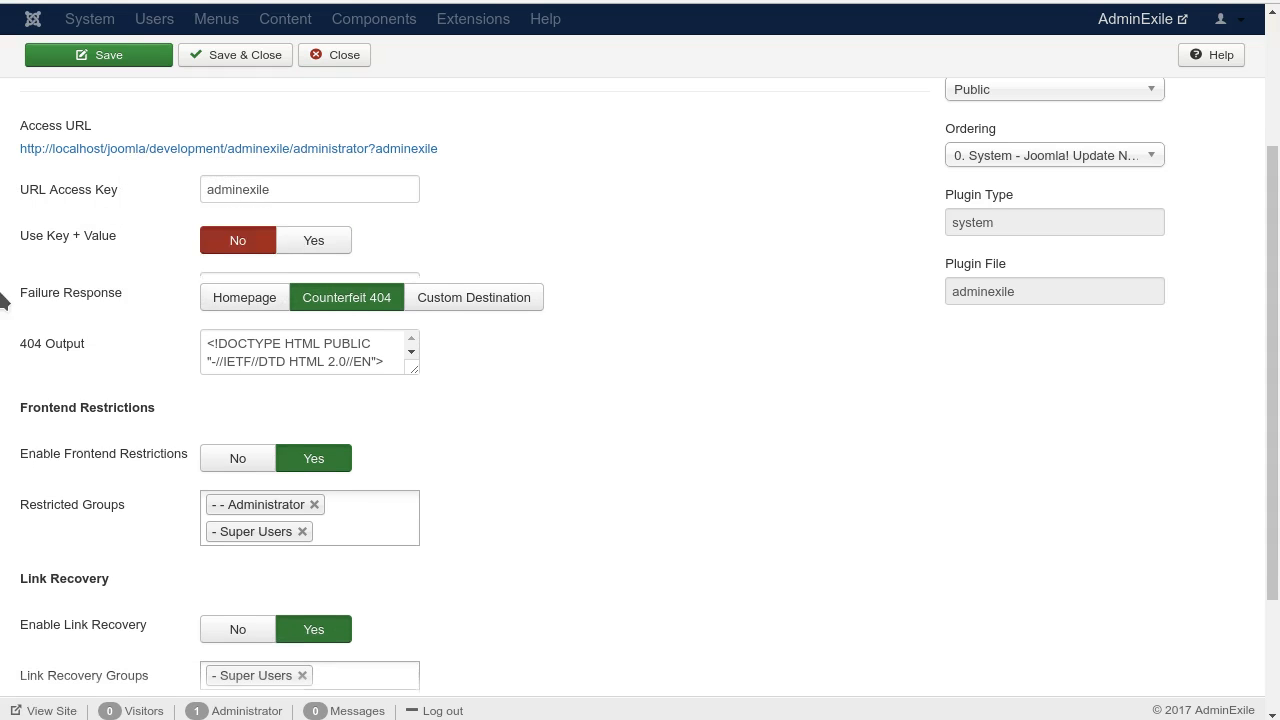
pyautogui.click(310, 240)
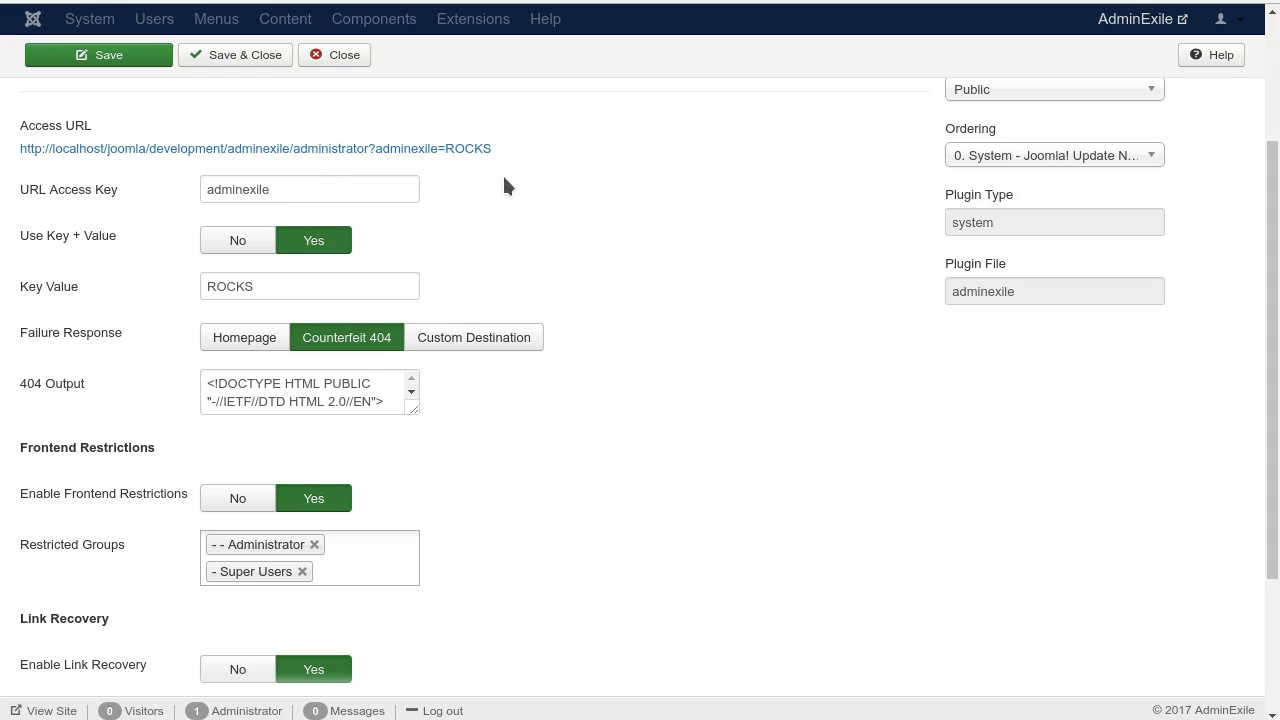
pyautogui.moveTo(514, 146); pyautogui.dragTo(2, 148)
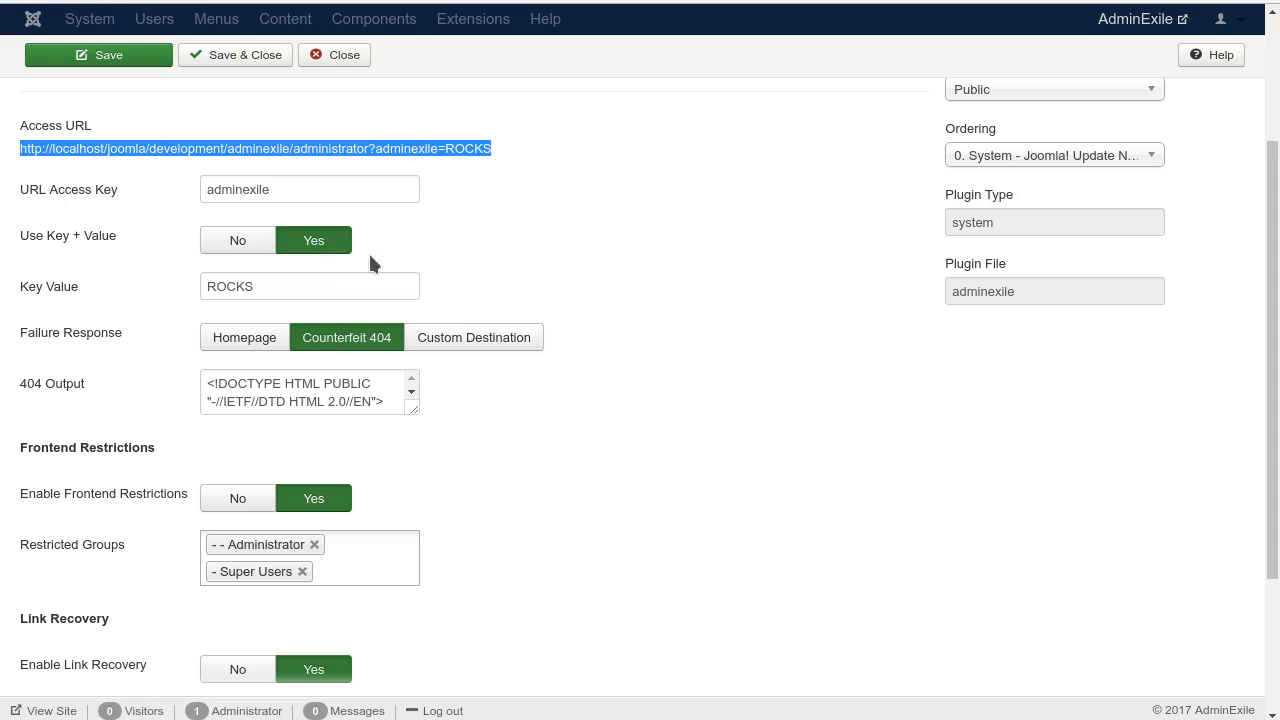
pyautogui.click(697, 259)
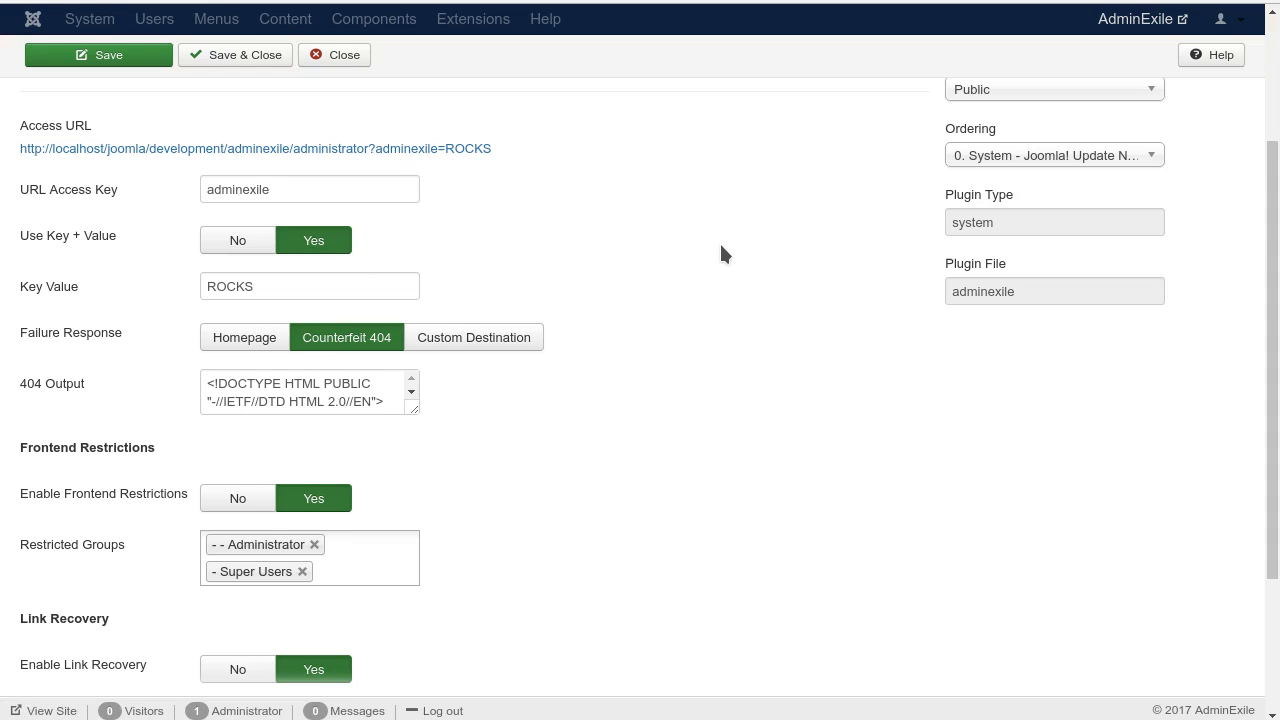
# Step: Shorten the URL Access Key by removing its last five letters
pyautogui.click(335, 191)
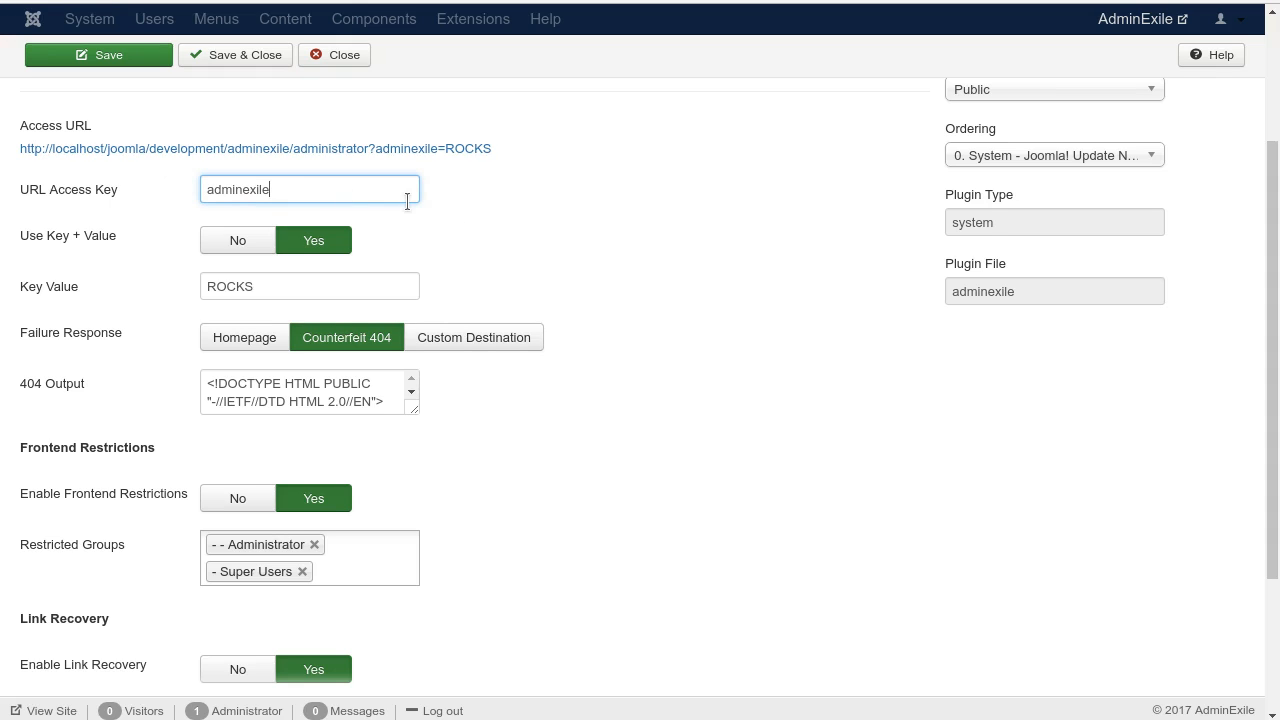
pyautogui.press('BackSpace')
pyautogui.press('BackSpace')
pyautogui.press('BackSpace')
pyautogui.press('BackSpace')
pyautogui.press('BackSpace')
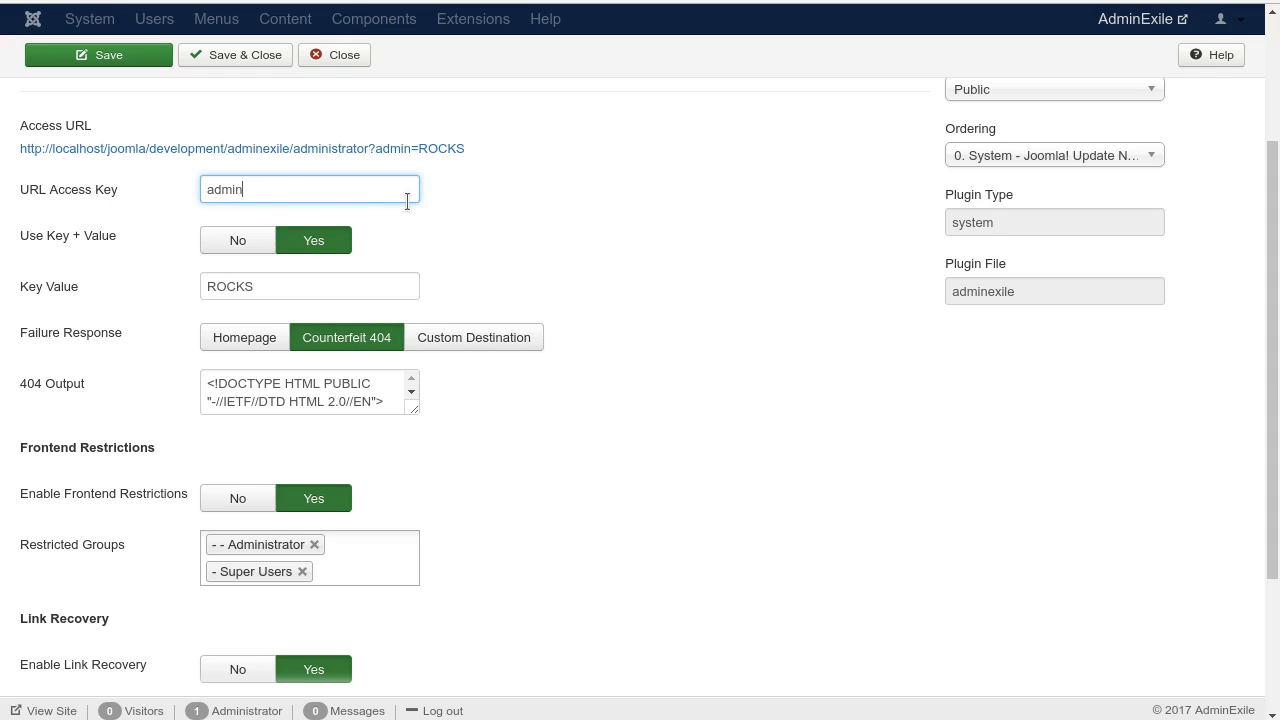
# Step: Replace the Key Value with a new lowercase word as the access value
pyautogui.click(358, 283)
pyautogui.press('BackSpace')
pyautogui.press('BackSpace')
pyautogui.press('BackSpace')
pyautogui.press('BackSpace')
pyautogui.press('BackSpace')
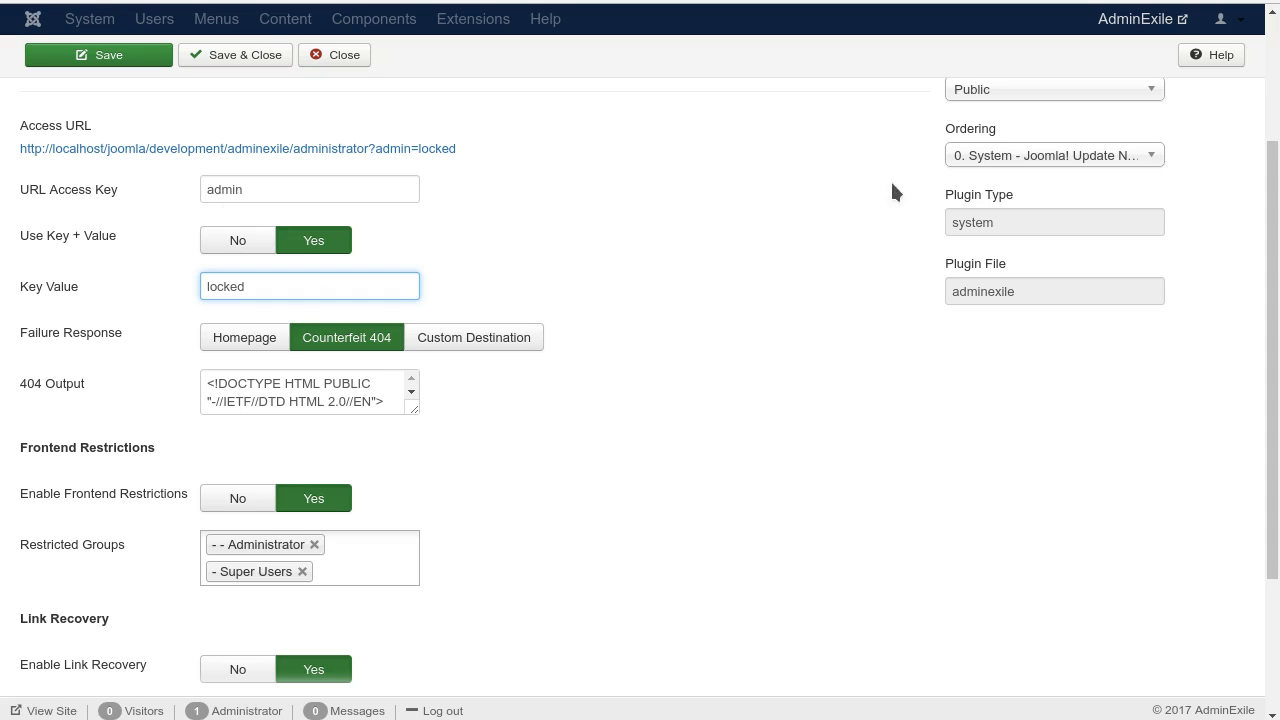
# Step: Test the character validation by adding a special character to the Key Value and replacing the URL Access Key with a digit
pyautogui.write('?')
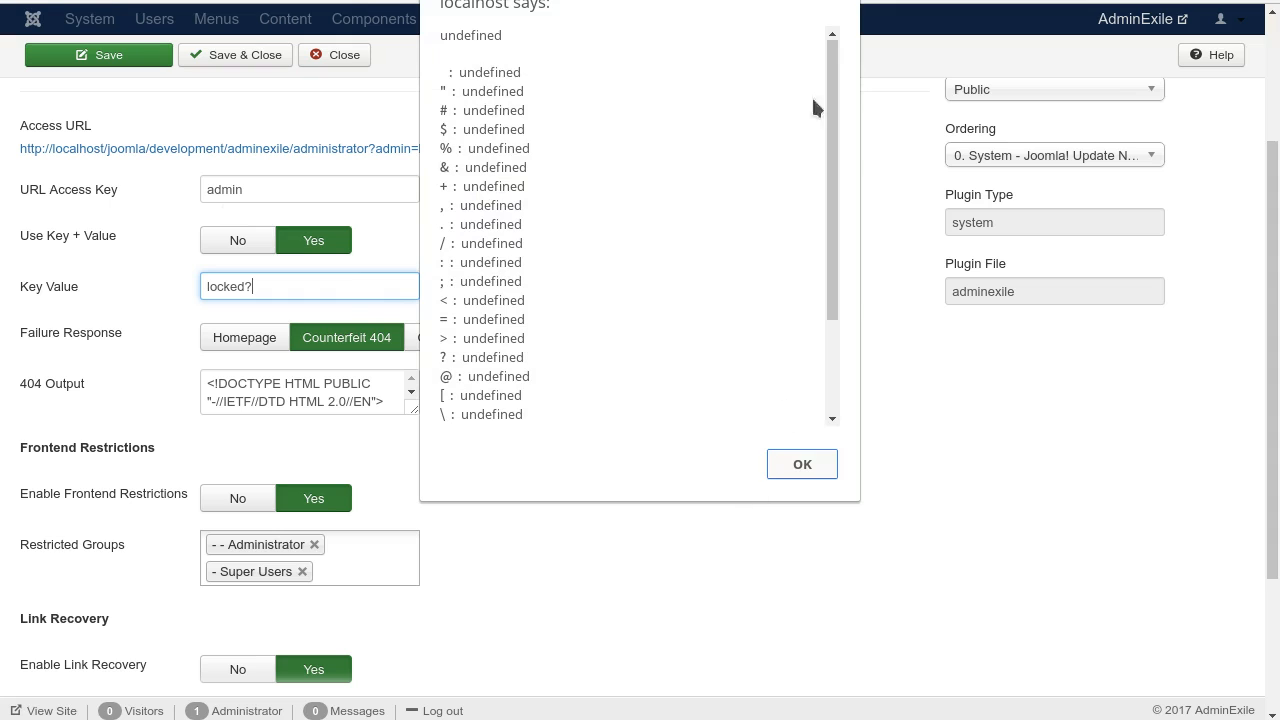
pyautogui.press('Return')
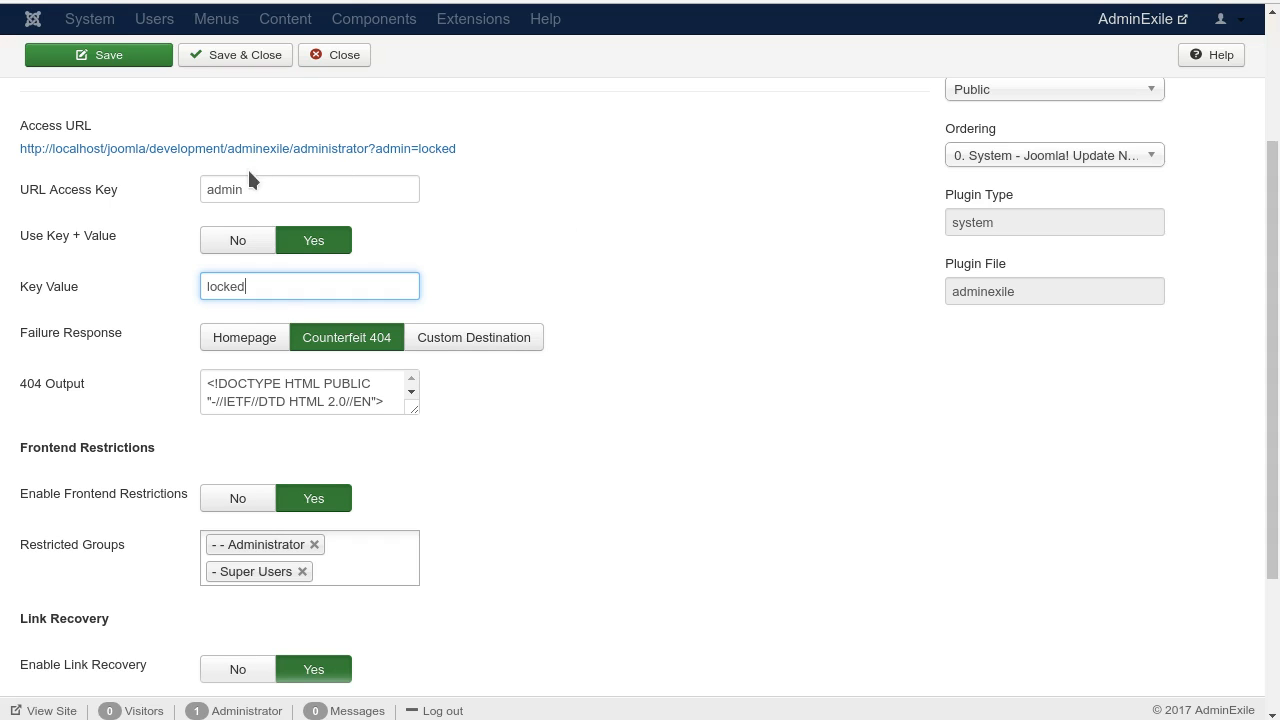
pyautogui.doubleClick(297, 193)
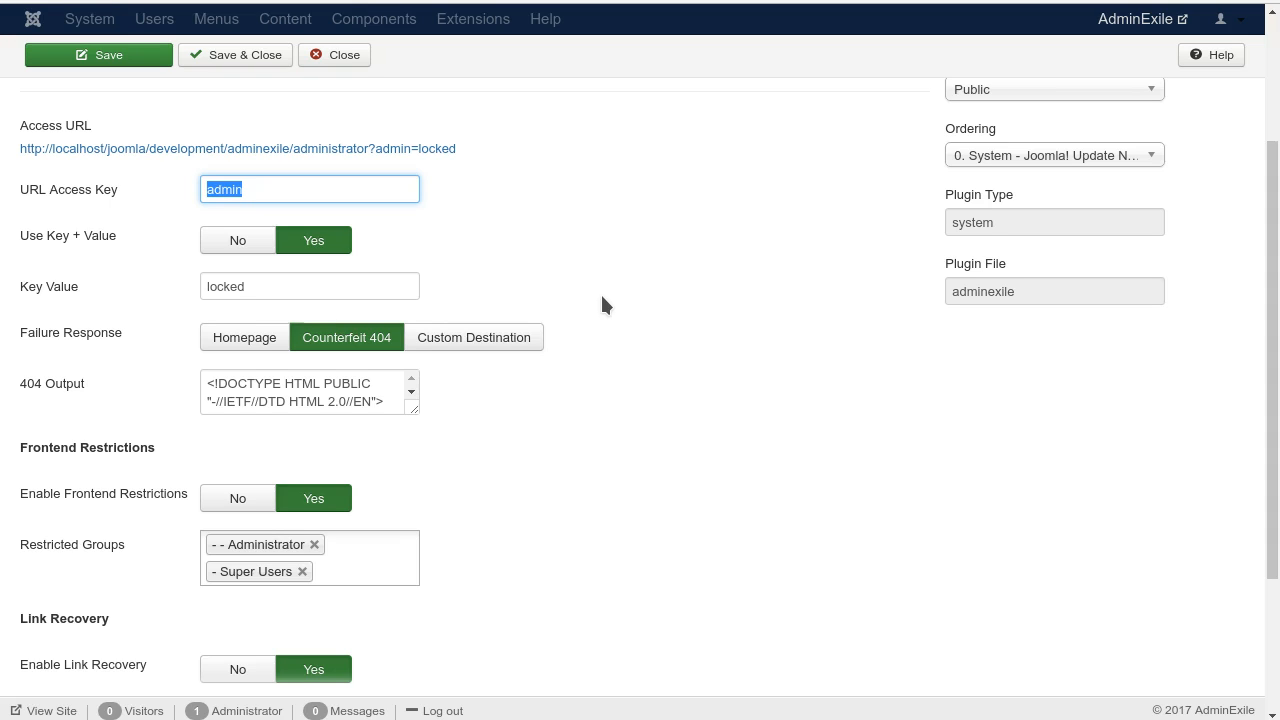
pyautogui.write('7')
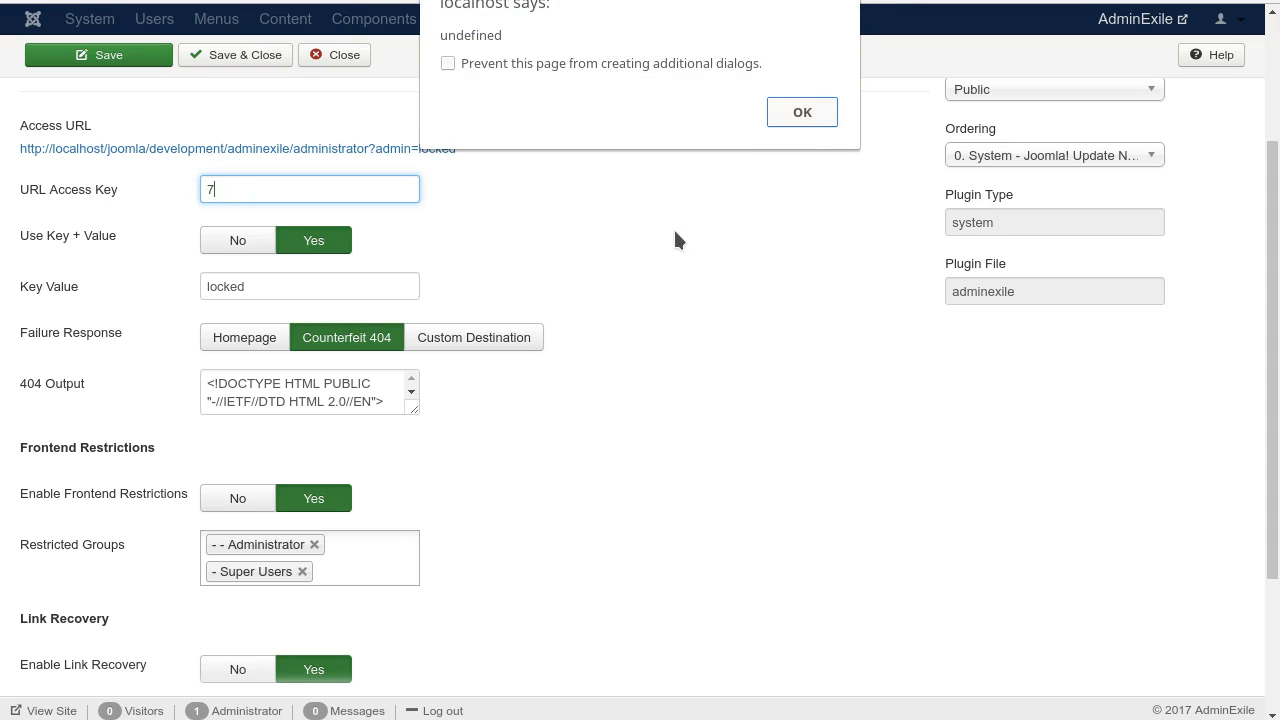
pyautogui.press('Return')
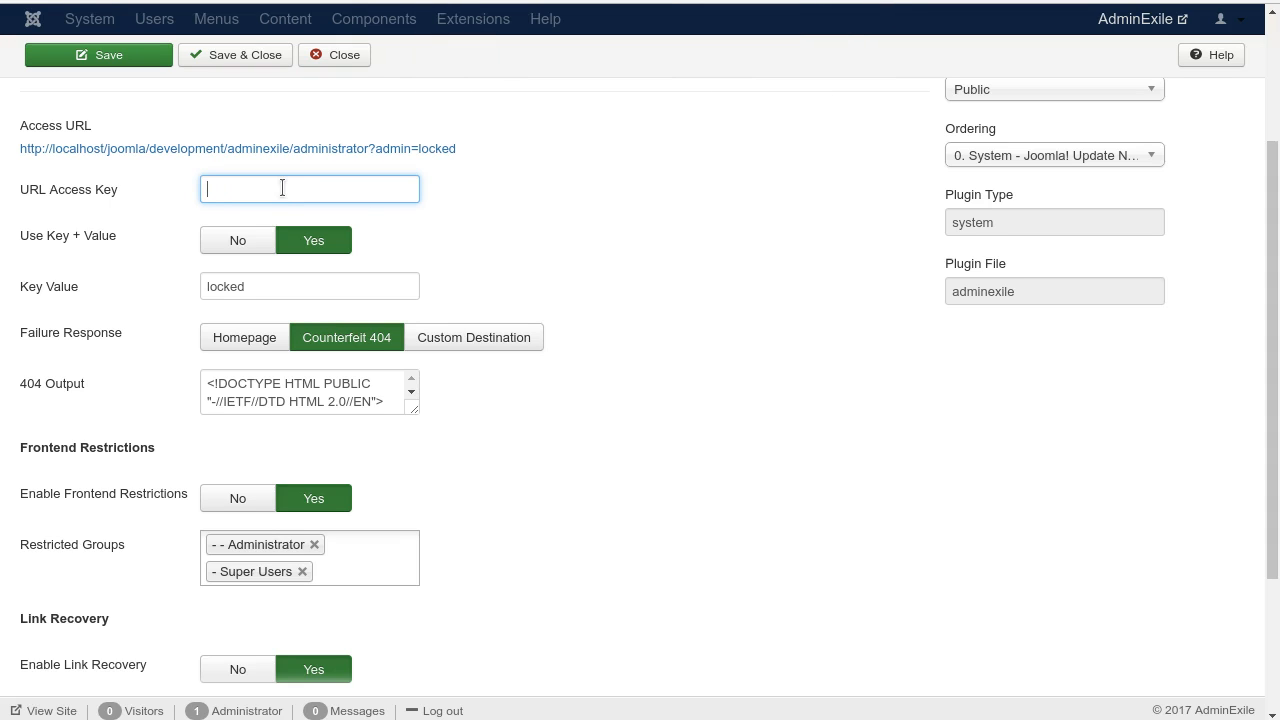
# Step: Try a leading special character and a leading digit in the URL Access Key, dismissing any alert
pyautogui.write(';lk')
pyautogui.press('Return')
pyautogui.write('jsa')
pyautogui.press('Left')
pyautogui.press('Left')
pyautogui.press('Left')
pyautogui.write('8')
# Step: Replace the test entry in the URL Access Key field with a new letters-only access key
pyautogui.hotkey('shift', 'End')
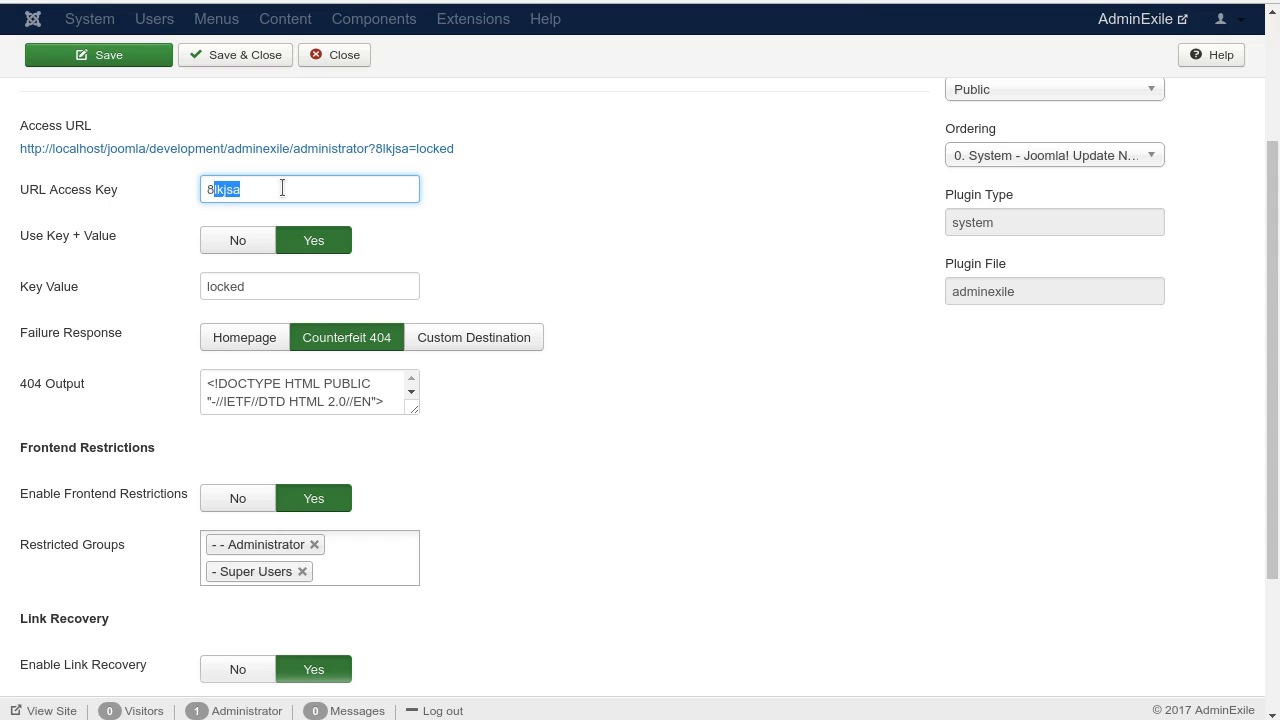
pyautogui.press('BackSpace')
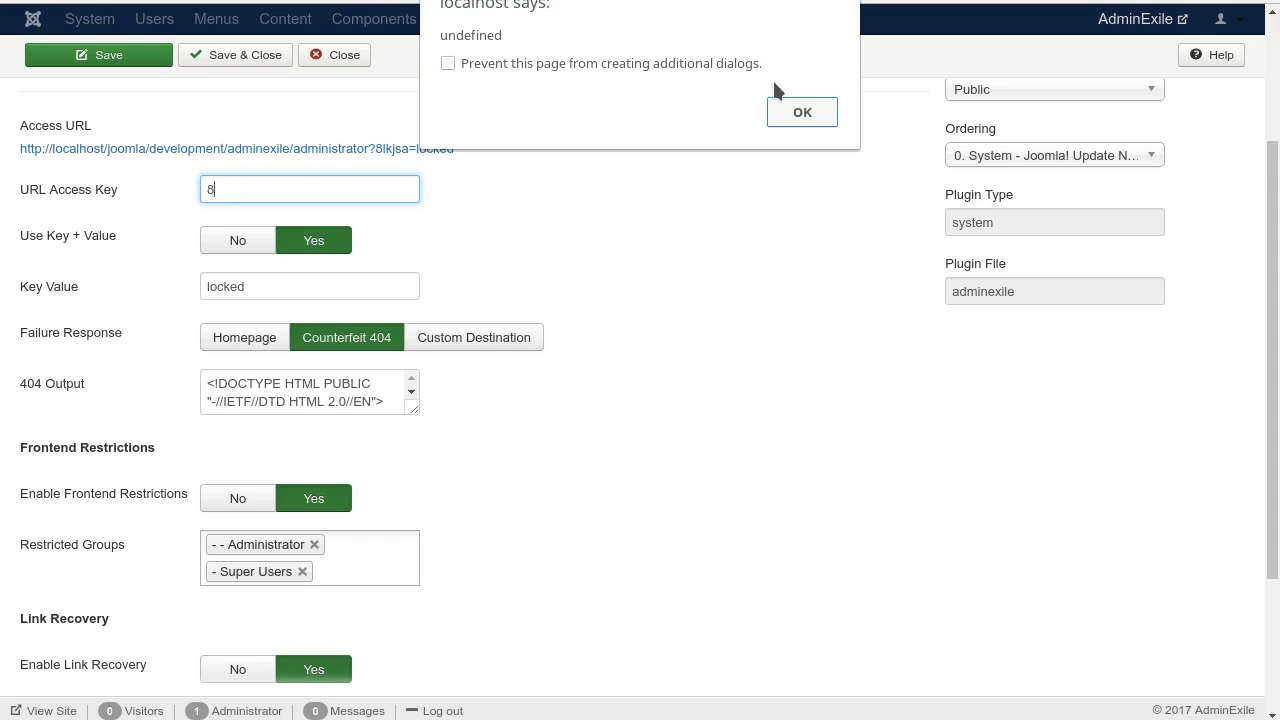
pyautogui.click(802, 112)
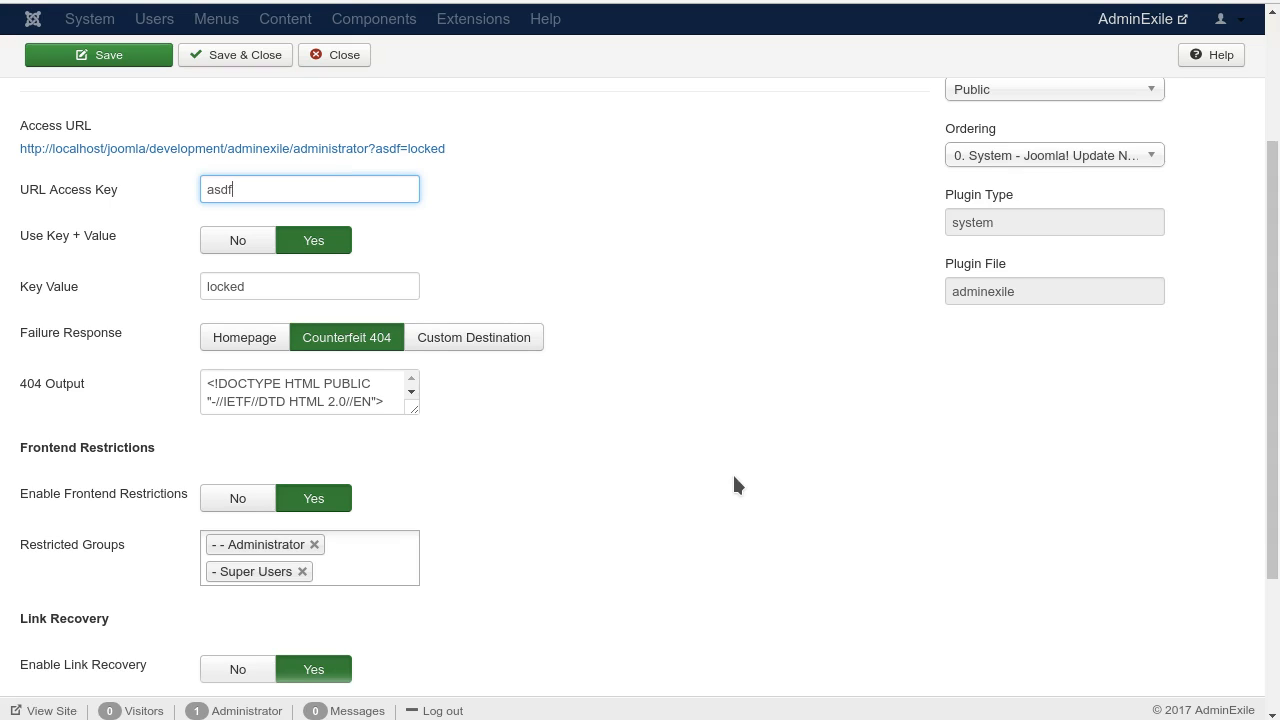
pyautogui.click(510, 388)
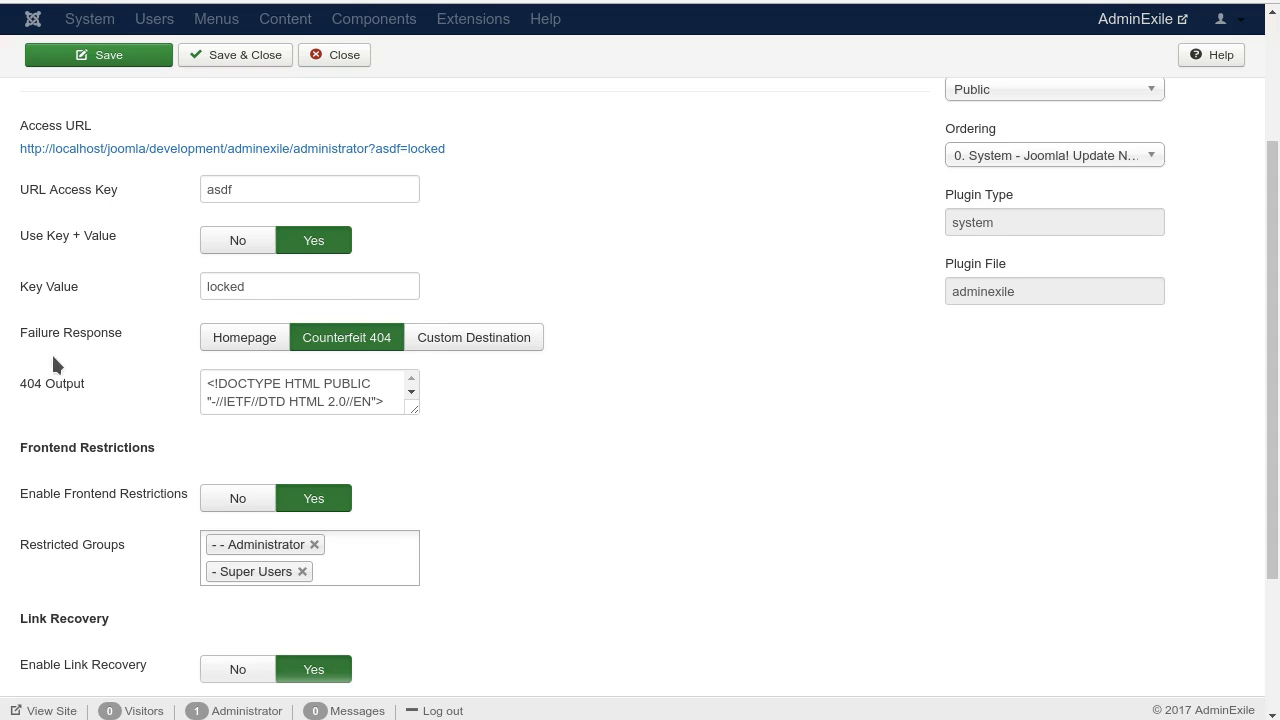
# Step: Switch the Failure Response to Homepage to compare the options, and set it back to Counterfeit 404
pyautogui.tripleClick(28, 334)
pyautogui.click(729, 442)
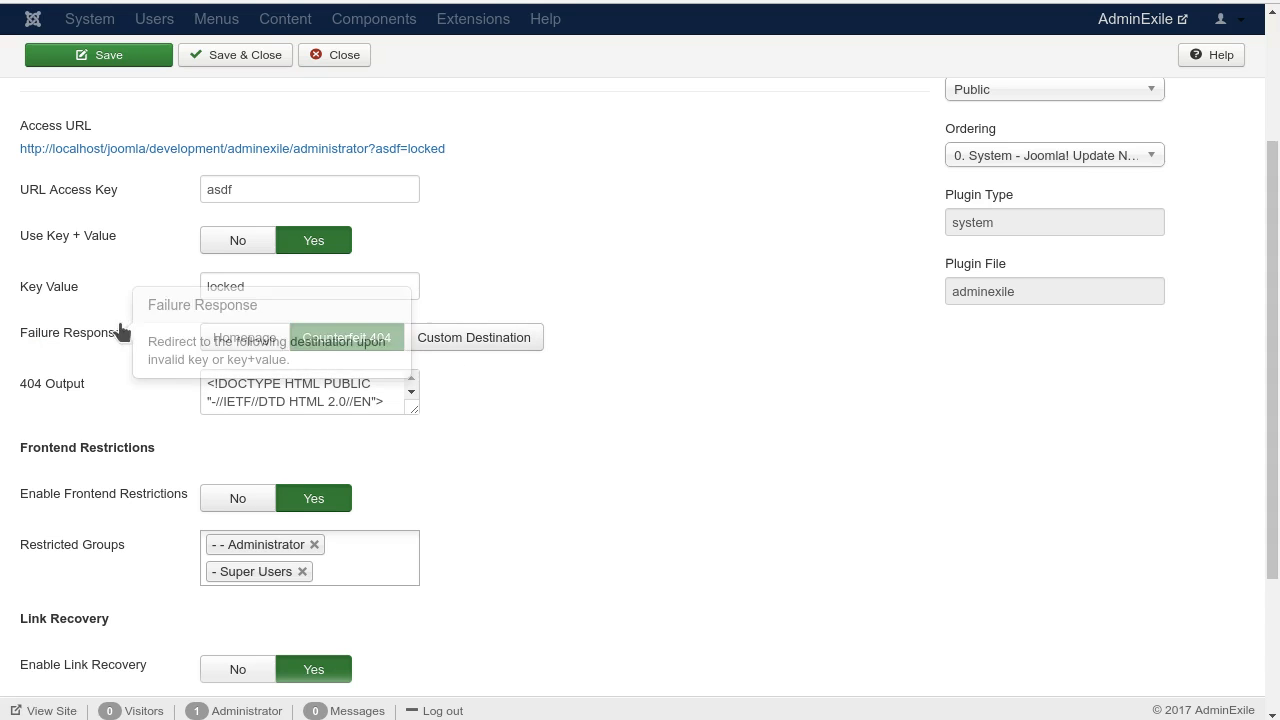
pyautogui.click(244, 337)
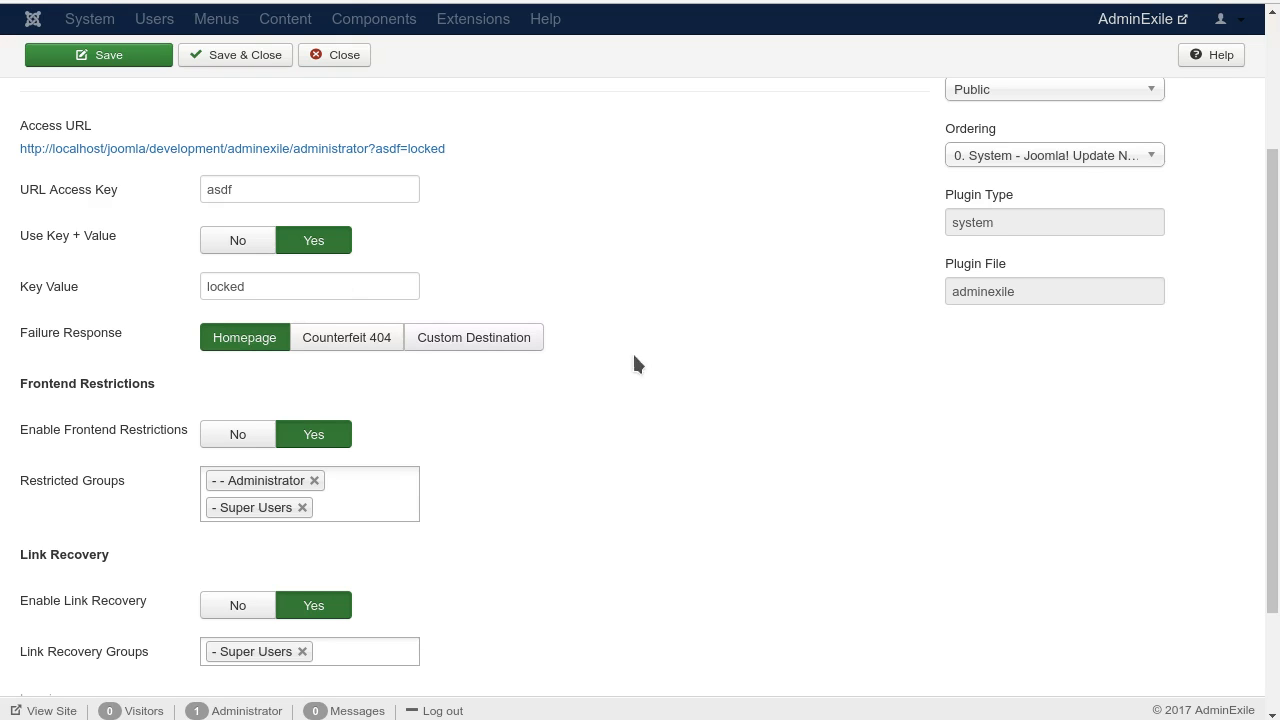
pyautogui.click(350, 339)
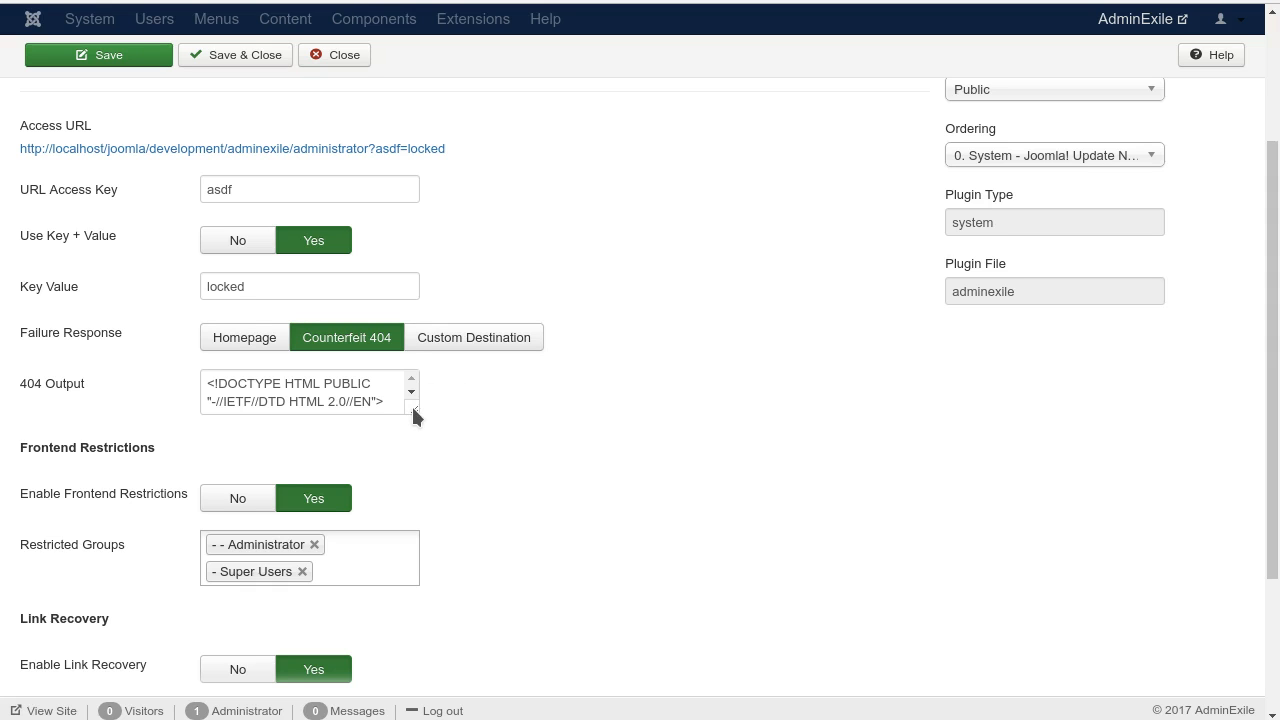
# Step: Enlarge the 404 Output box to reveal its full HTML and examine the server signature placeholder and markup
pyautogui.moveTo(411, 404); pyautogui.dragTo(614, 542)
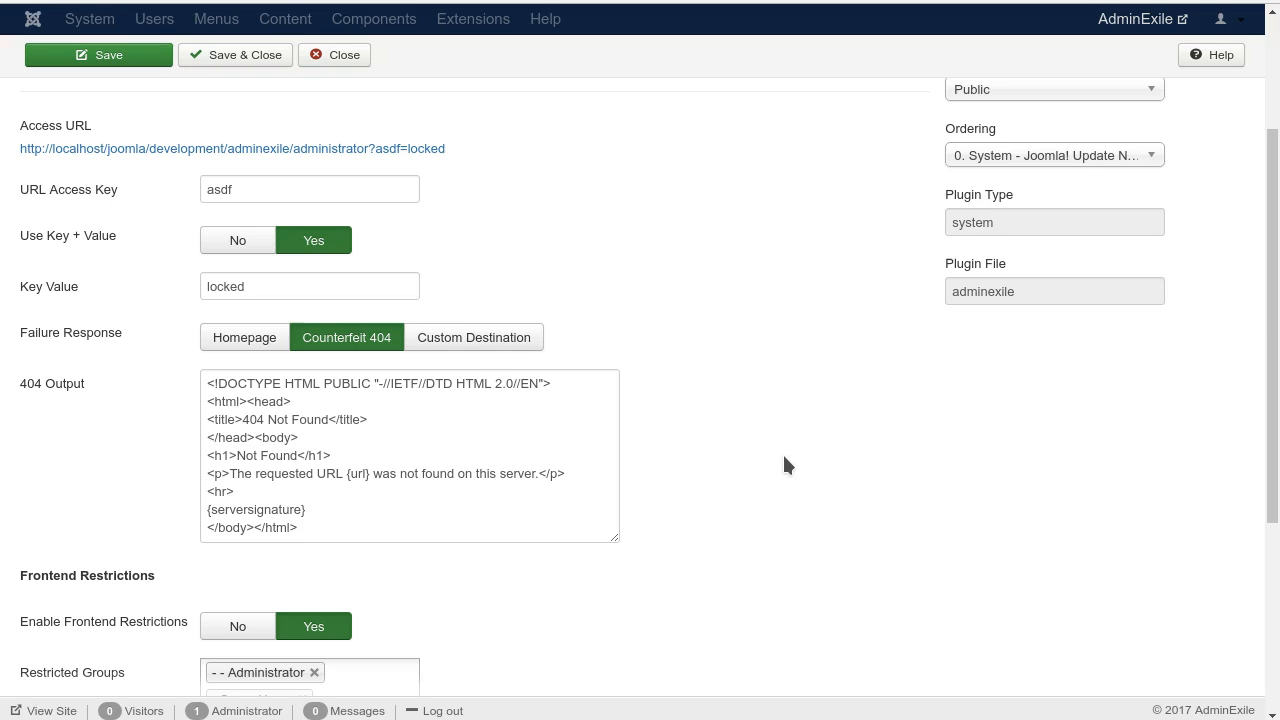
pyautogui.click(337, 530)
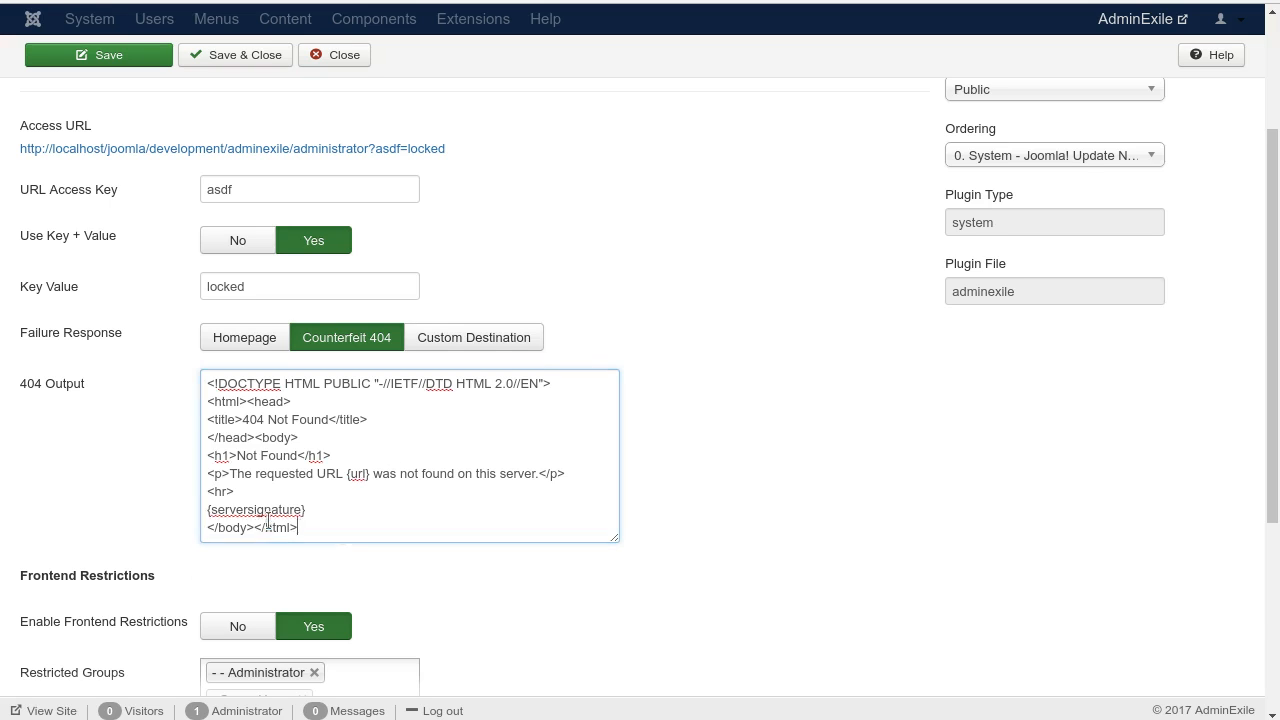
pyautogui.moveTo(268, 522); pyautogui.dragTo(46, 366)
pyautogui.click(996, 443)
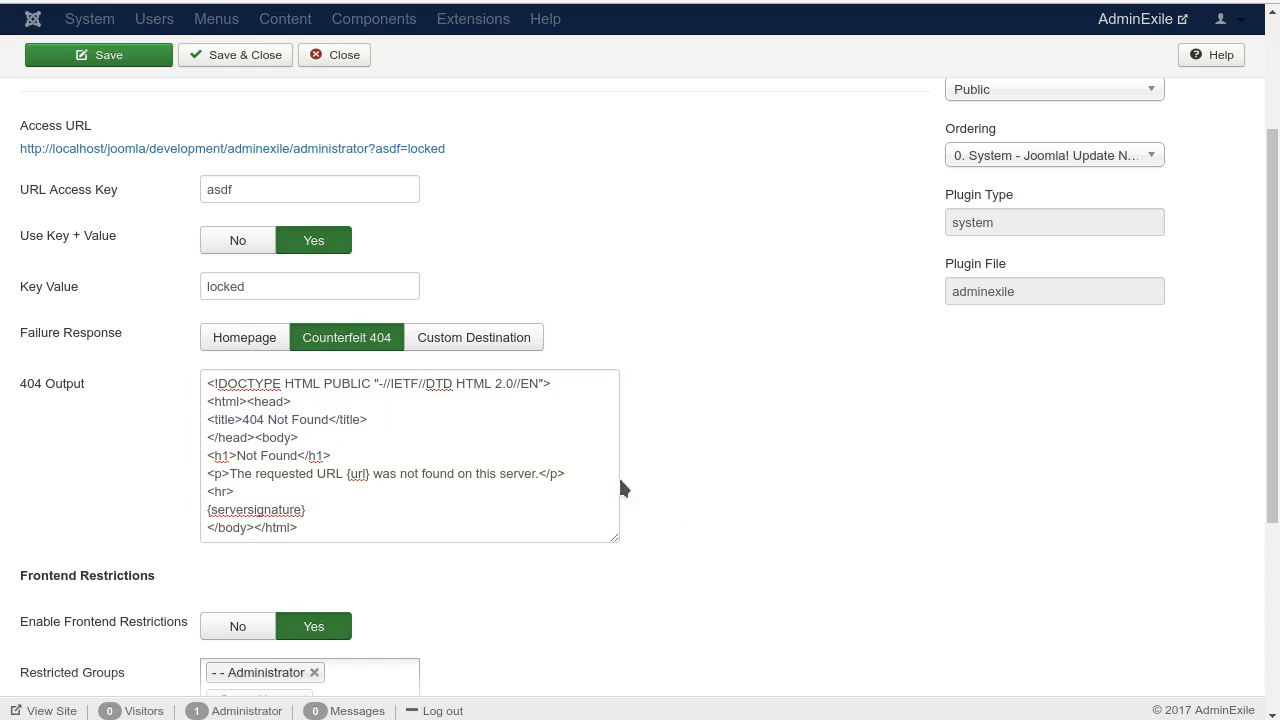
# Step: Examine the URL and server signature placeholders in the 404 Output, and preview the Custom Destination response before restoring Counterfeit 404
pyautogui.moveTo(348, 474); pyautogui.dragTo(372, 474)
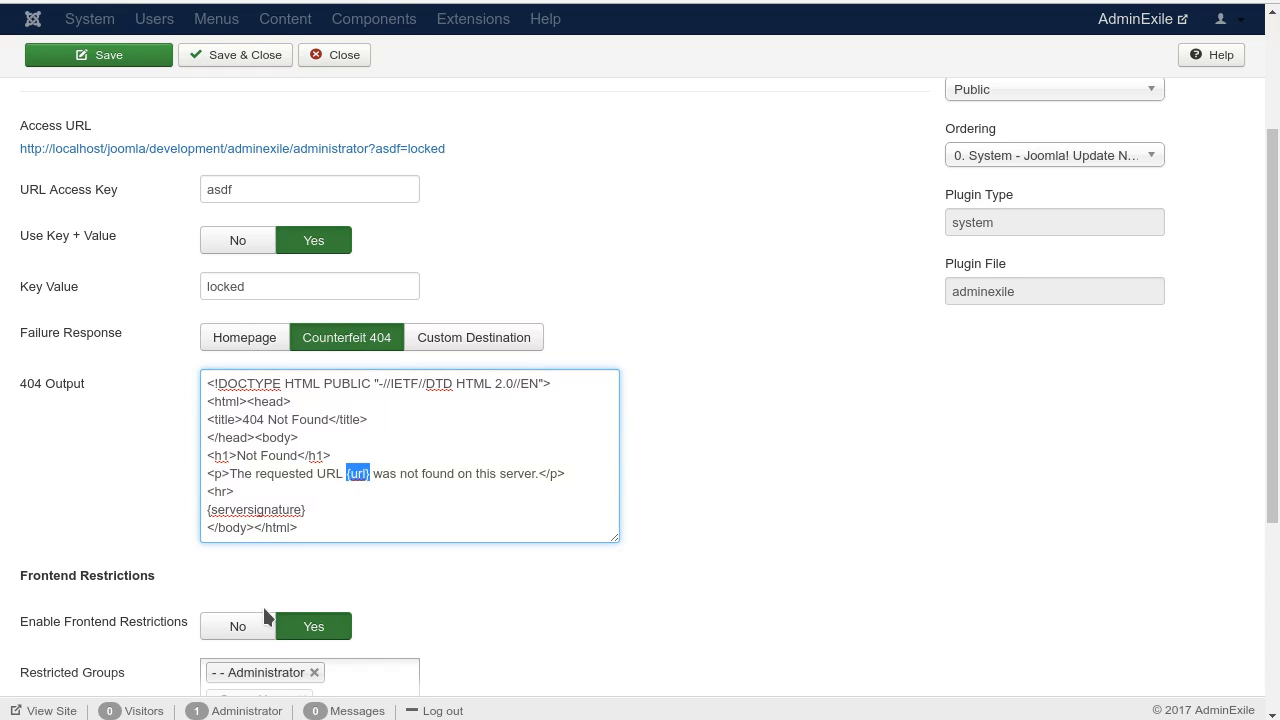
pyautogui.moveTo(306, 510); pyautogui.dragTo(207, 504)
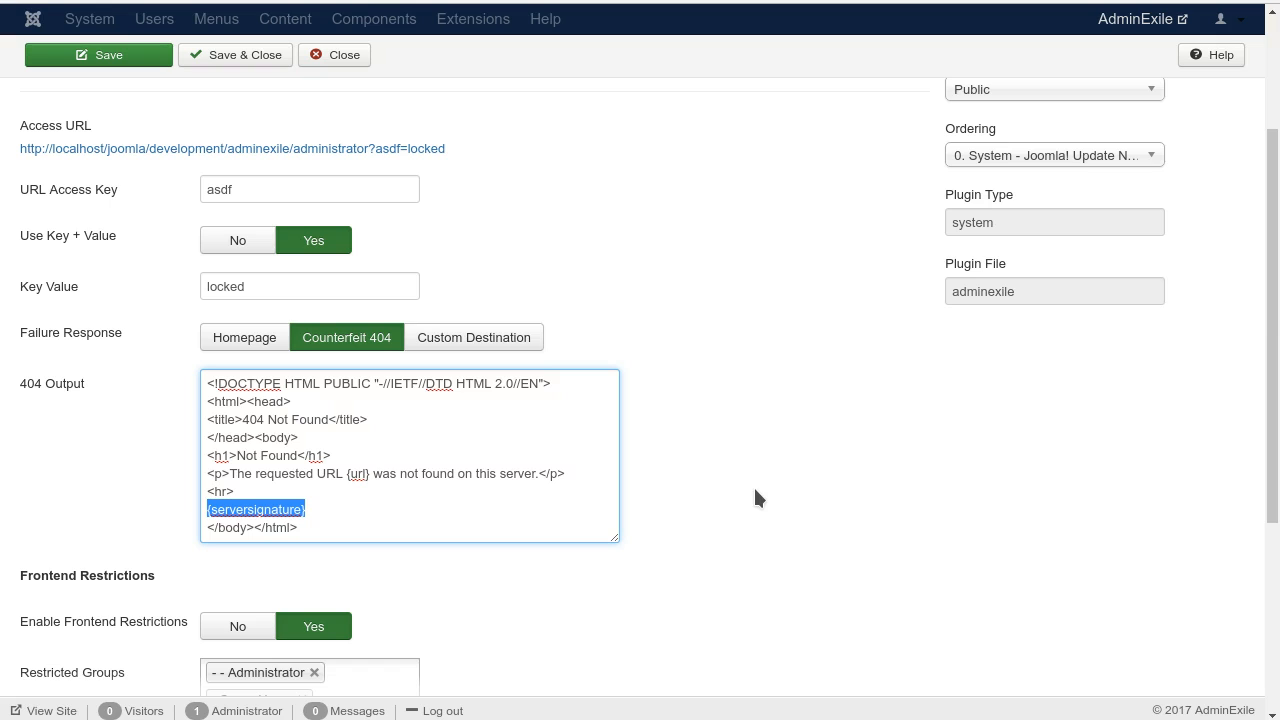
pyautogui.click(515, 342)
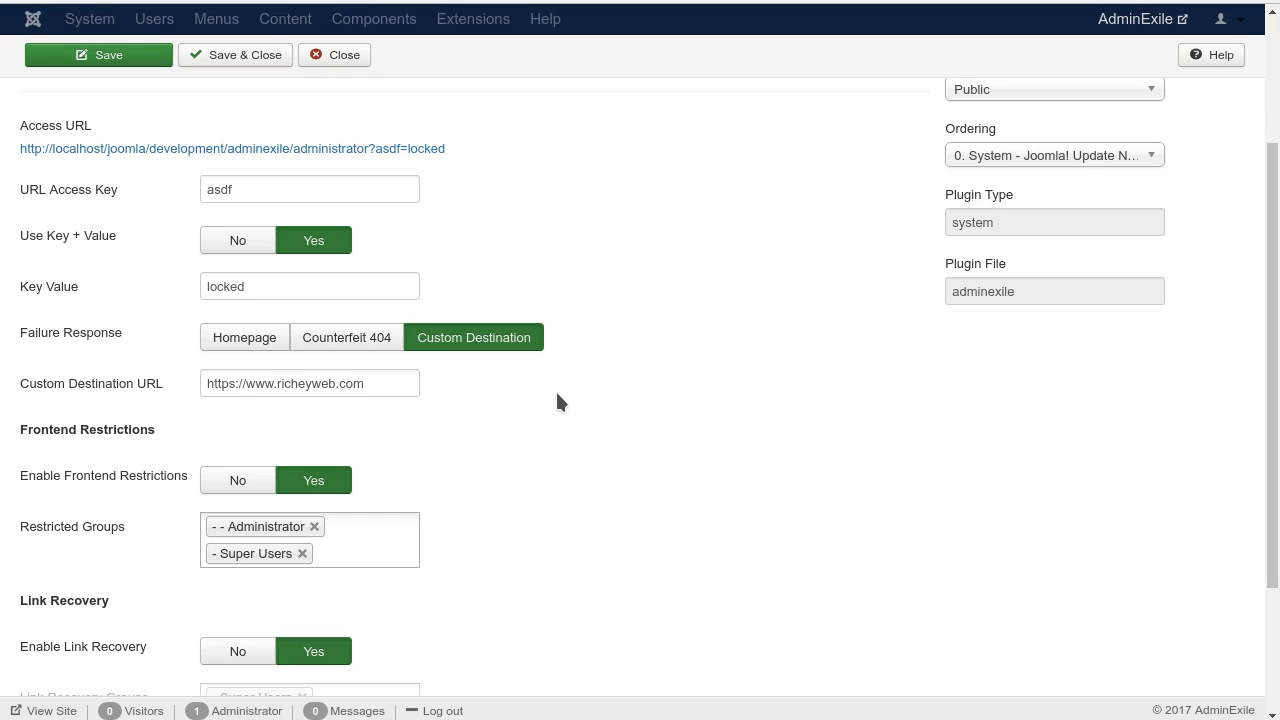
pyautogui.click(346, 354)
# Step: Review the Frontend Restrictions and Link Recovery settings, including the user groups available for link recovery
pyautogui.scroll(-3, 862, 320)
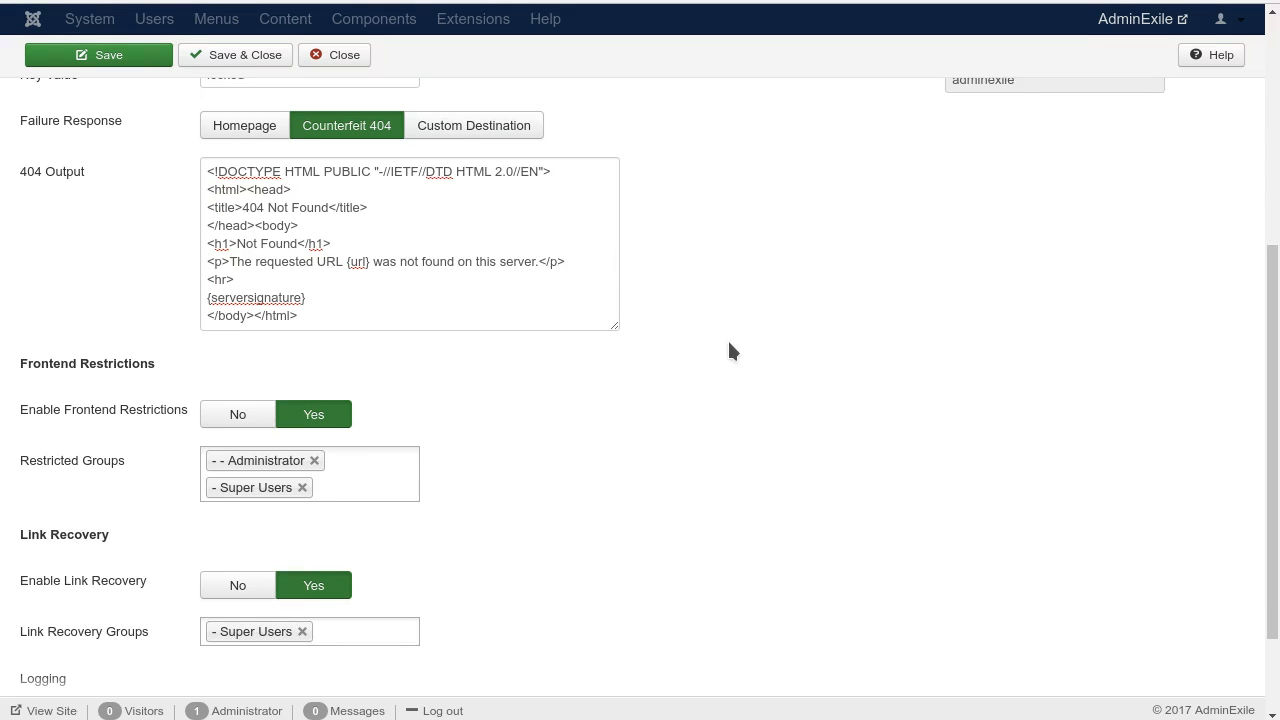
pyautogui.scroll(-2, 730, 350)
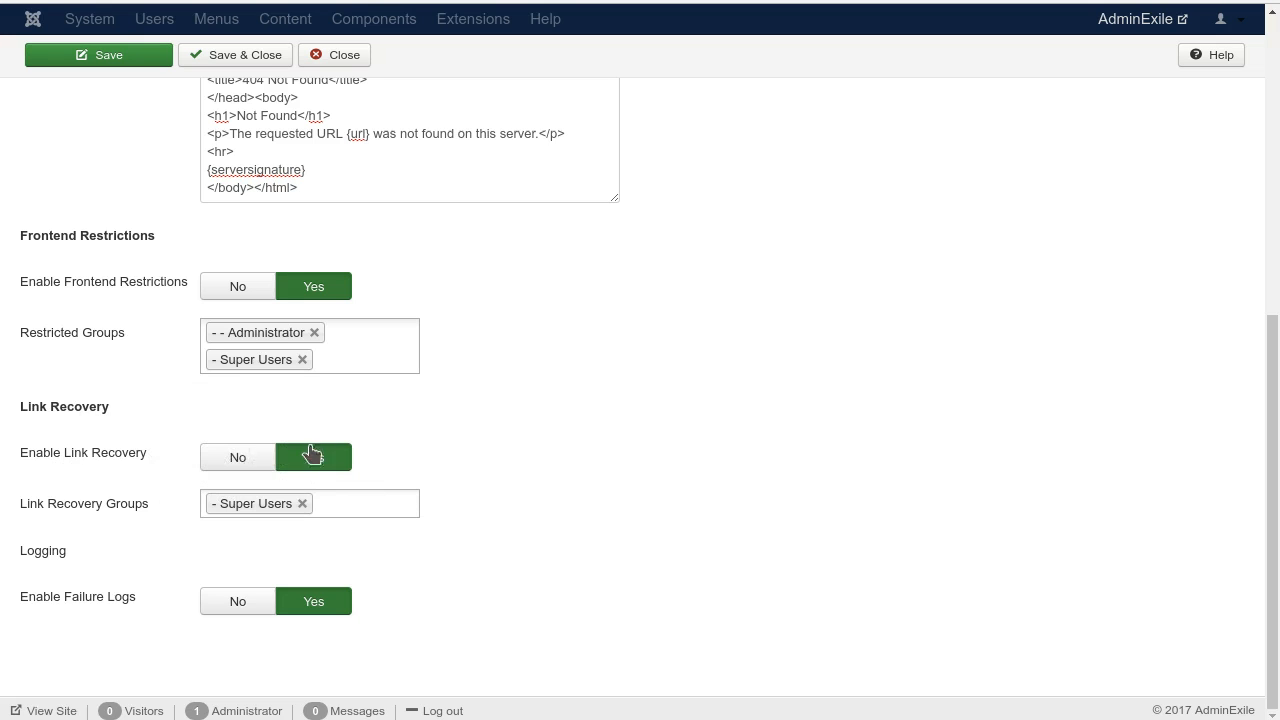
pyautogui.moveTo(143, 512)
pyautogui.moveTo(55, 517)
pyautogui.click(371, 502)
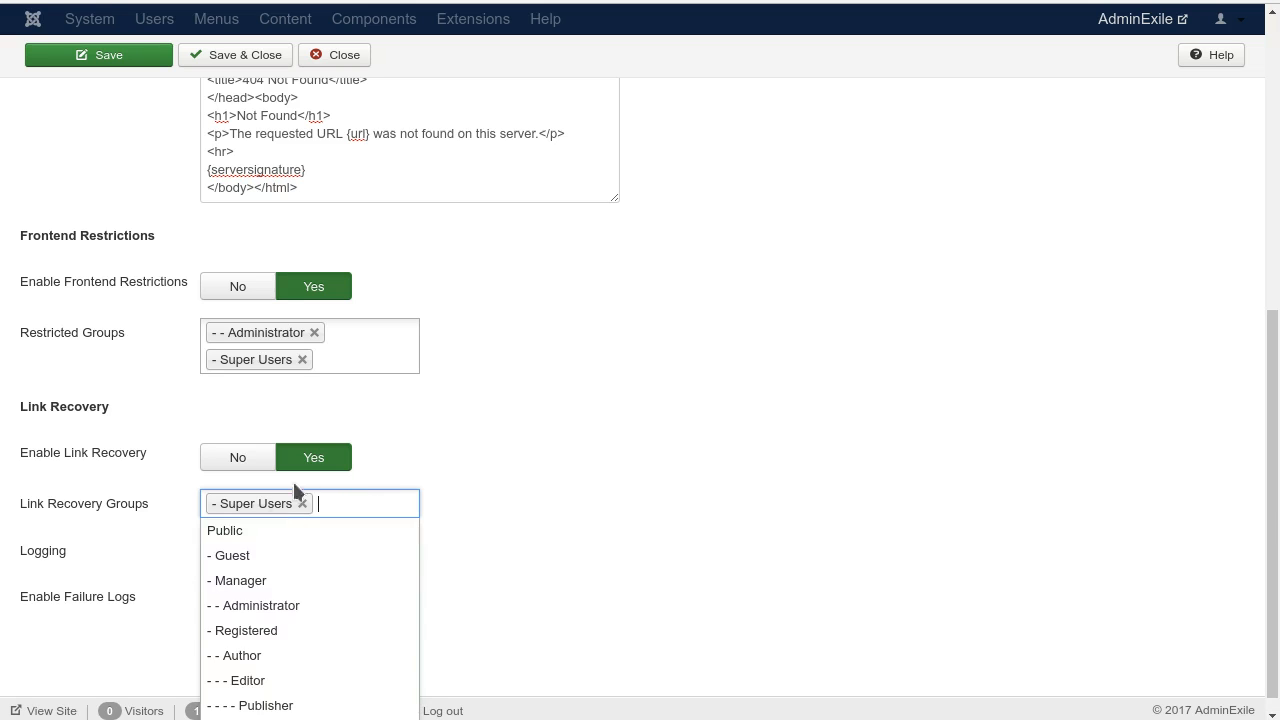
pyautogui.click(776, 522)
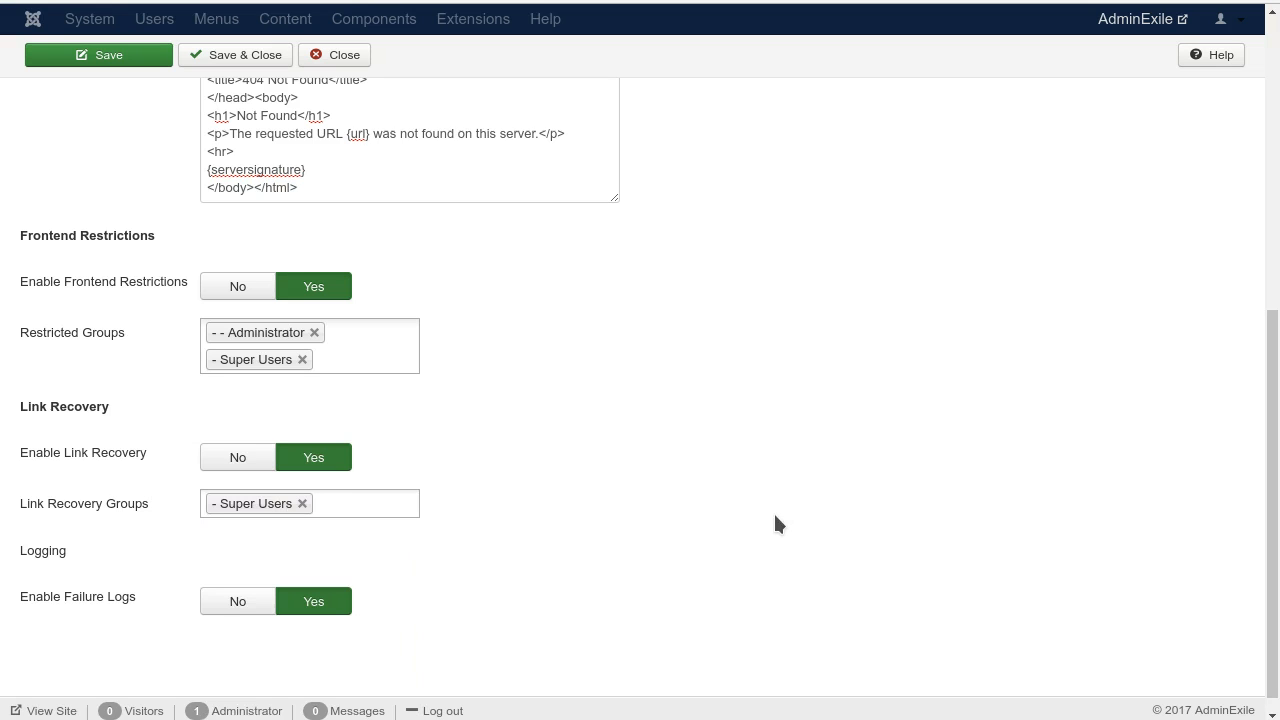
# Step: Examine the plugin's full Access URL
pyautogui.scroll(5, 775, 520)
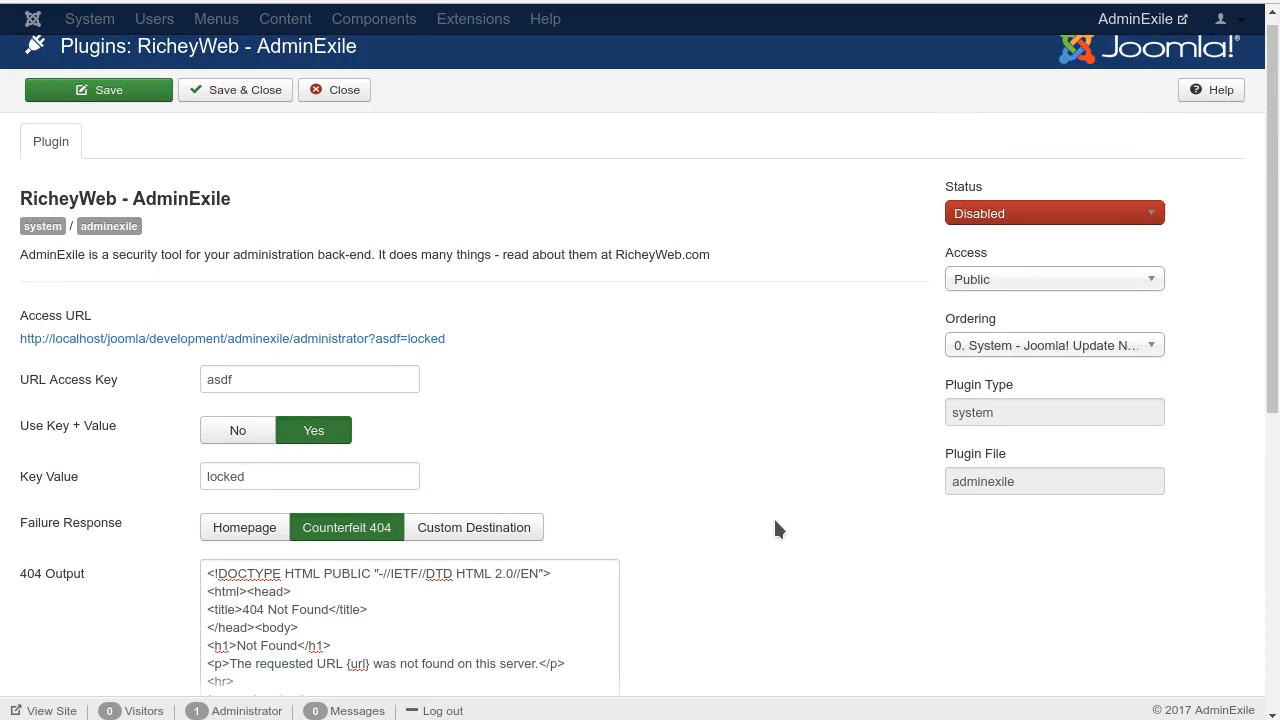
pyautogui.moveTo(505, 352); pyautogui.dragTo(5, 340)
pyautogui.click(798, 538)
# Step: Switch Enable Failure Logs to No and back to Yes, and close the AdminExile plugin without saving
pyautogui.scroll(-5, 798, 540)
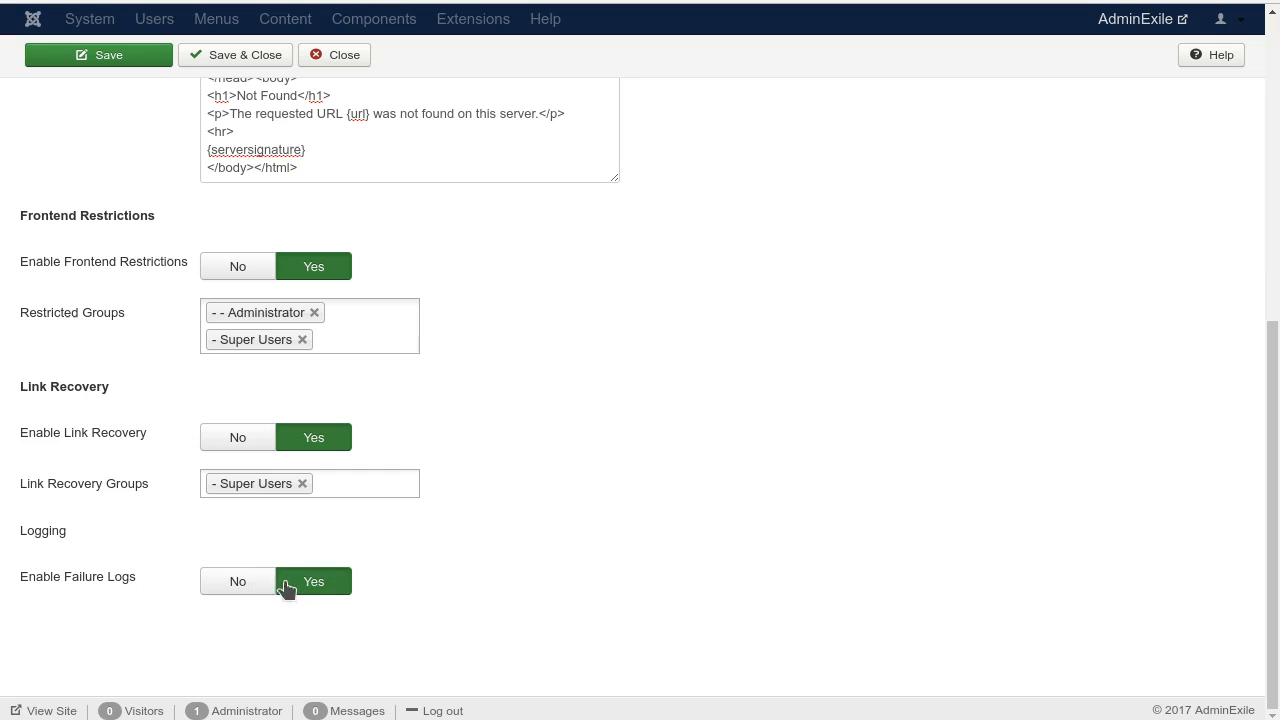
pyautogui.click(237, 583)
pyautogui.click(311, 585)
pyautogui.scroll(6, 886, 505)
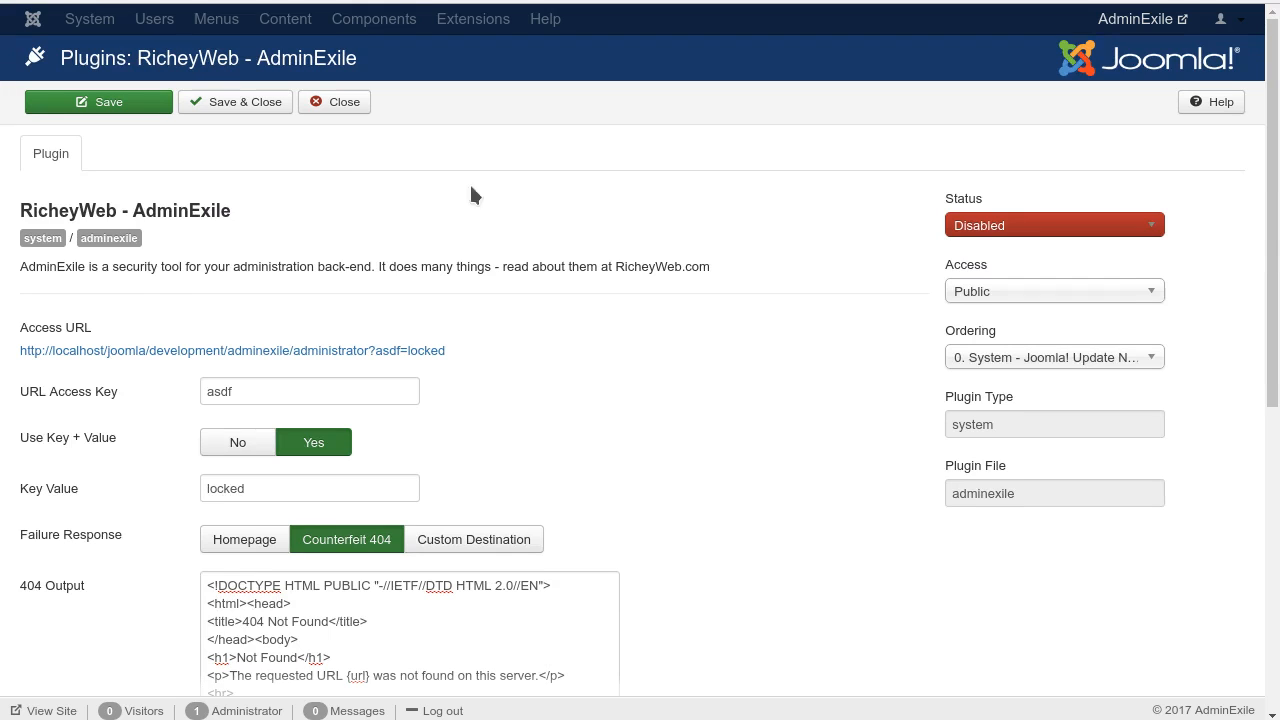
pyautogui.click(340, 104)
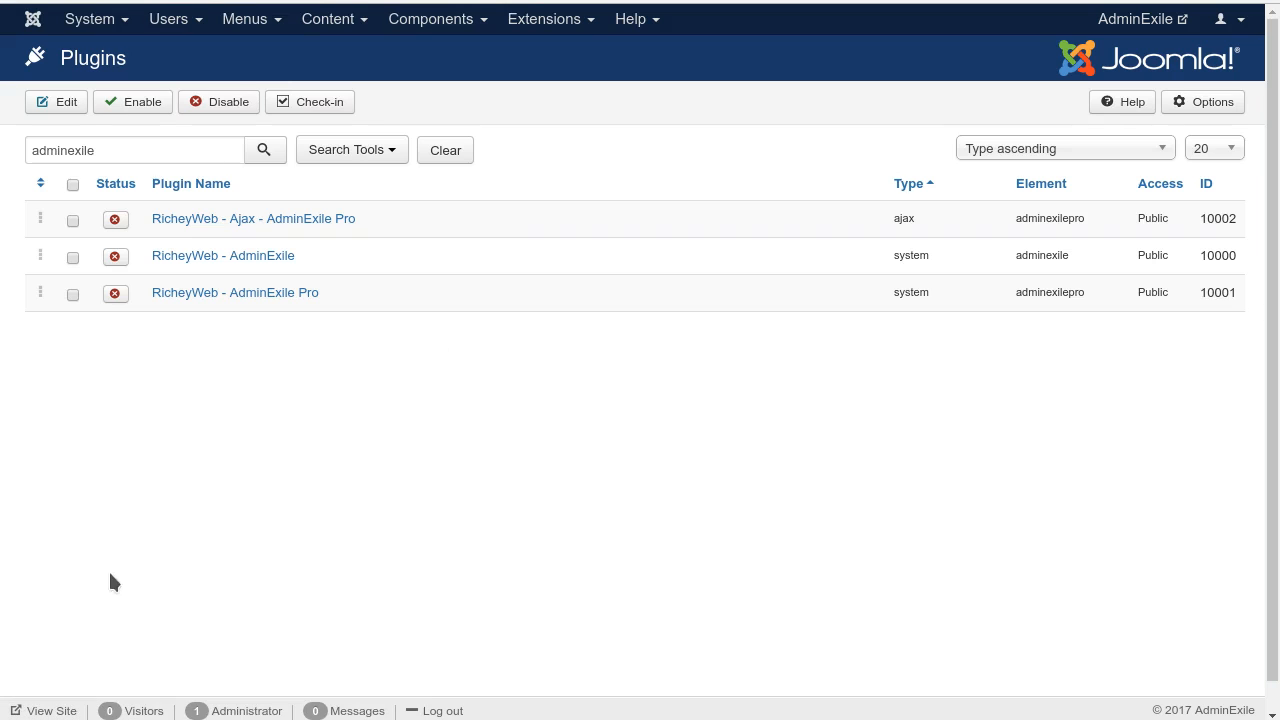
# Step: Compare the names and types of the listed AdminExile plugins, and briefly view the AdminExile Pro settings
pyautogui.moveTo(396, 228); pyautogui.dragTo(155, 225)
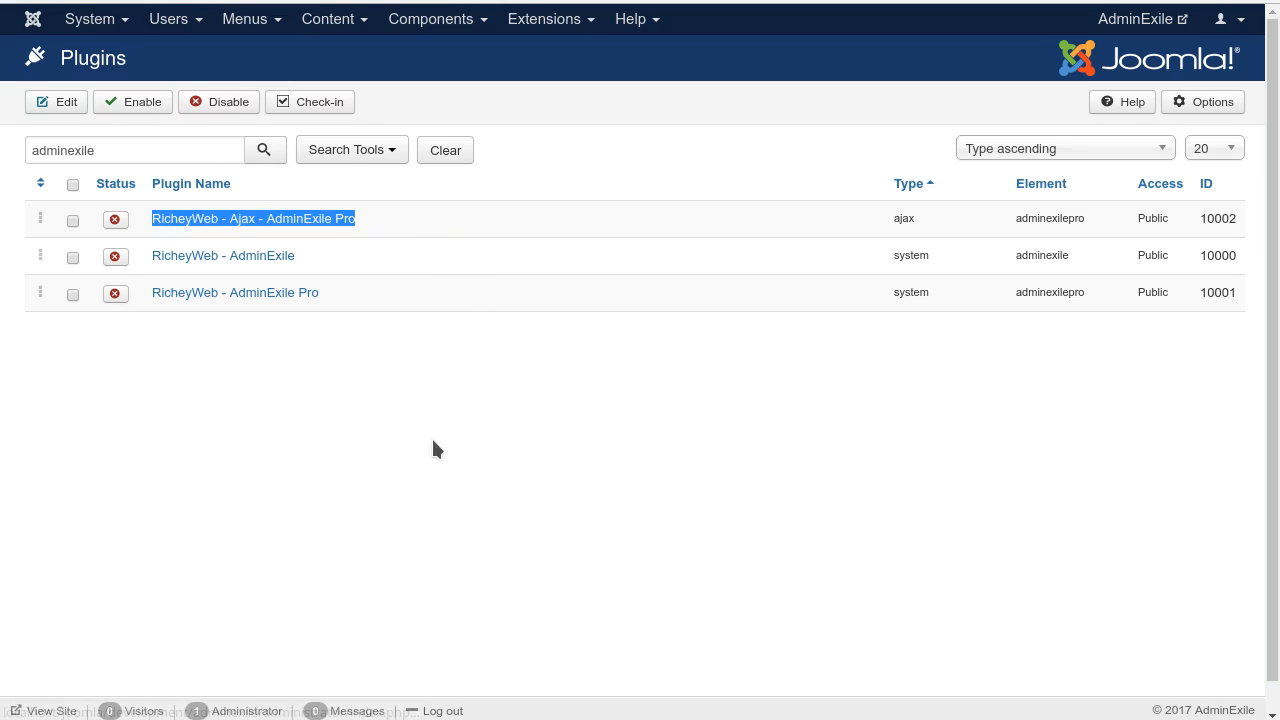
pyautogui.click(353, 268)
pyautogui.moveTo(346, 294); pyautogui.dragTo(157, 297)
pyautogui.click(149, 300)
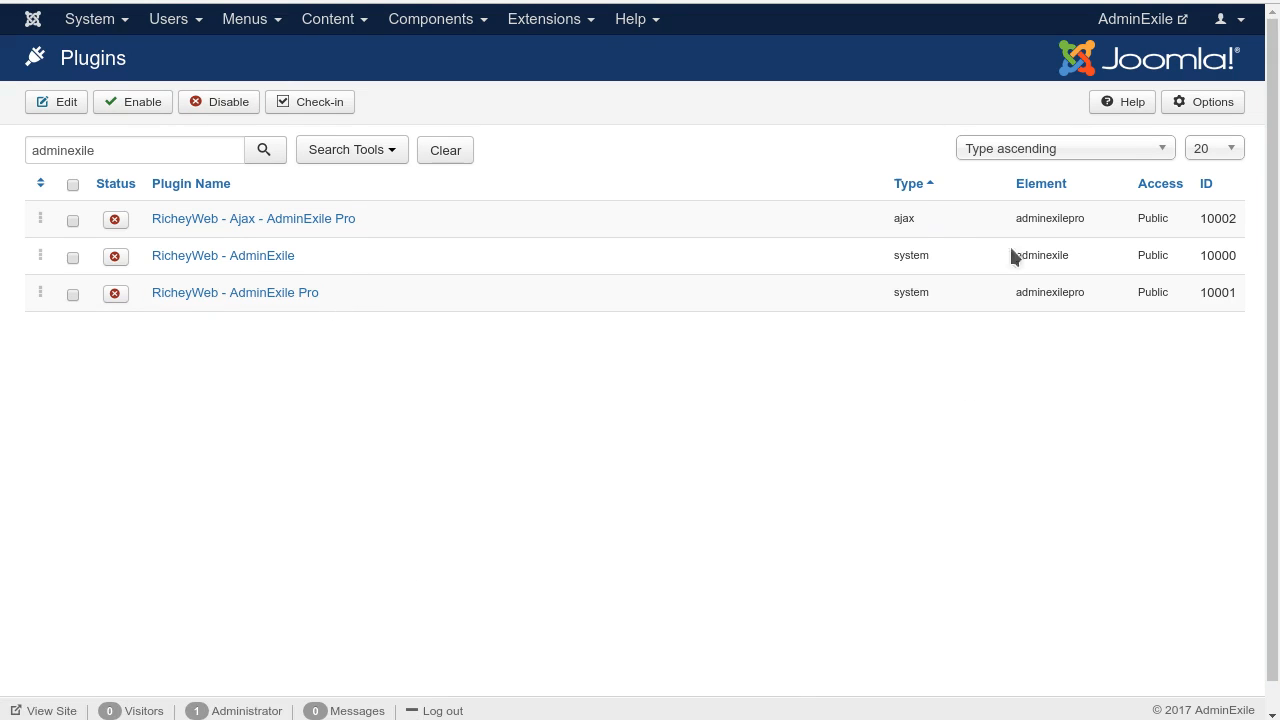
pyautogui.moveTo(916, 219); pyautogui.dragTo(893, 217)
pyautogui.click(918, 290)
pyautogui.click(258, 296)
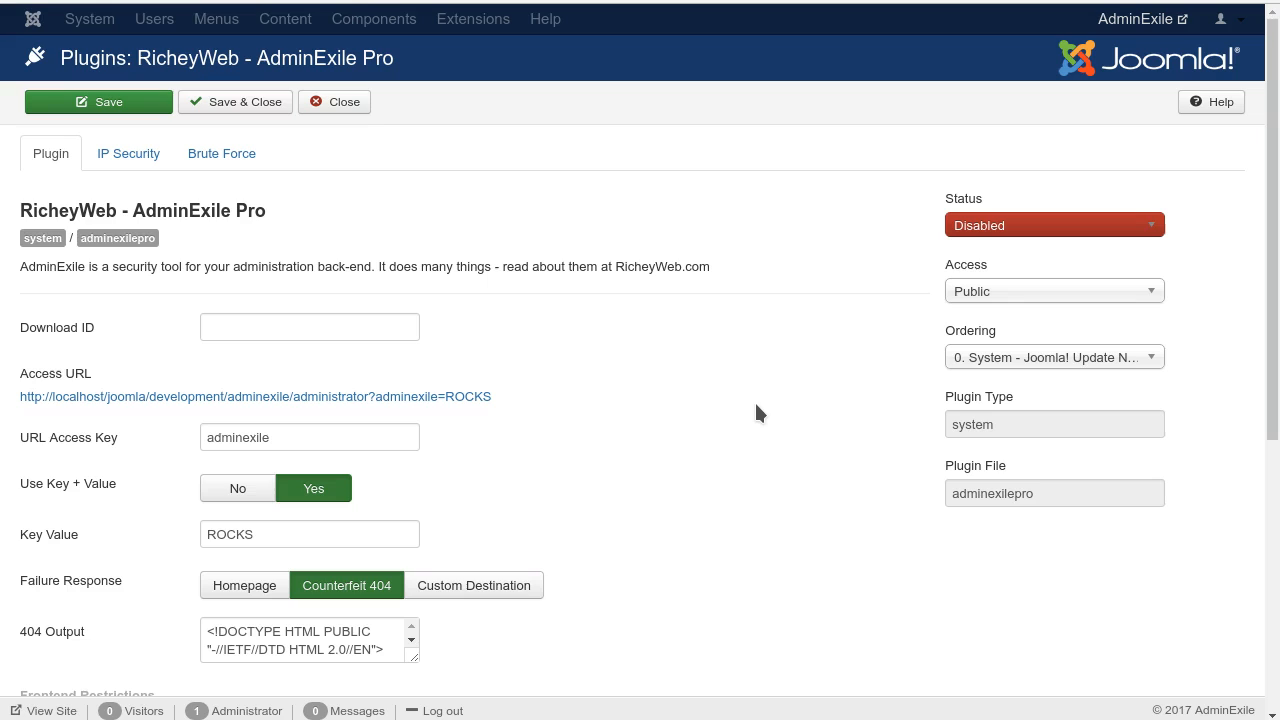
pyautogui.click(335, 102)
# Step: Enable both the RicheyWeb - Ajax - AdminExile Pro and RicheyWeb - AdminExile Pro plugins together
pyautogui.click(72, 220)
pyautogui.click(72, 294)
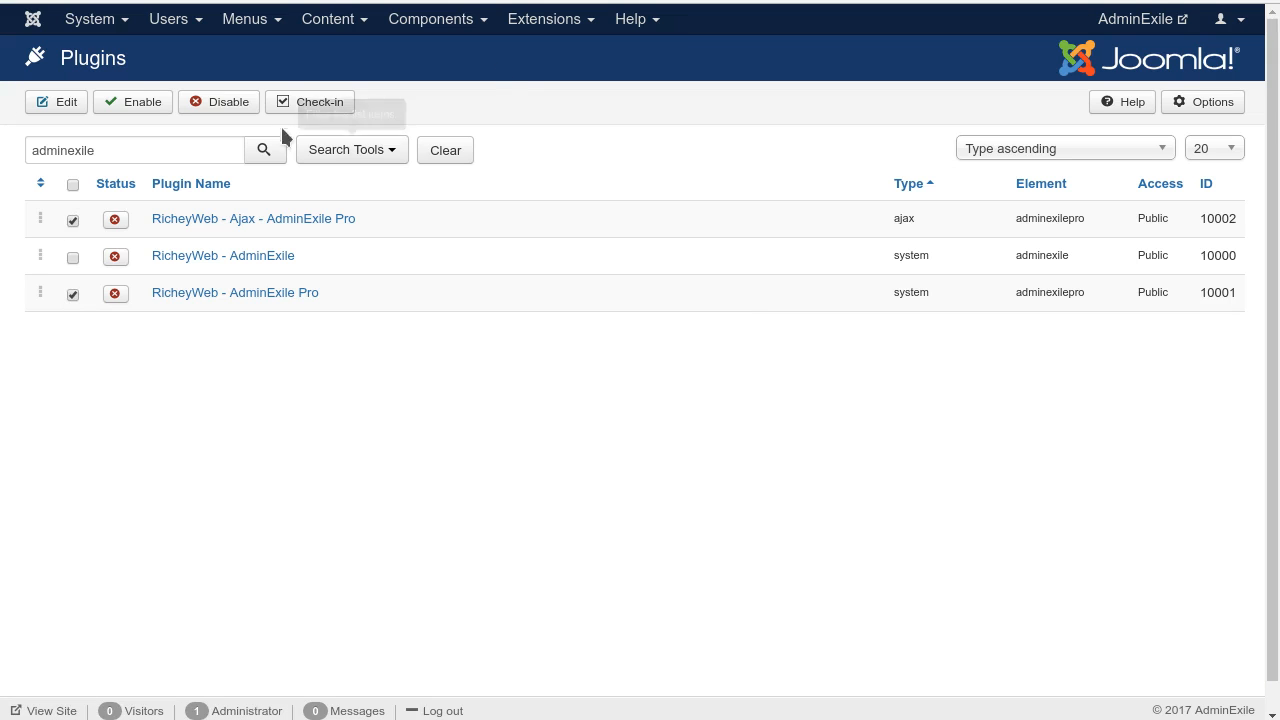
pyautogui.click(131, 104)
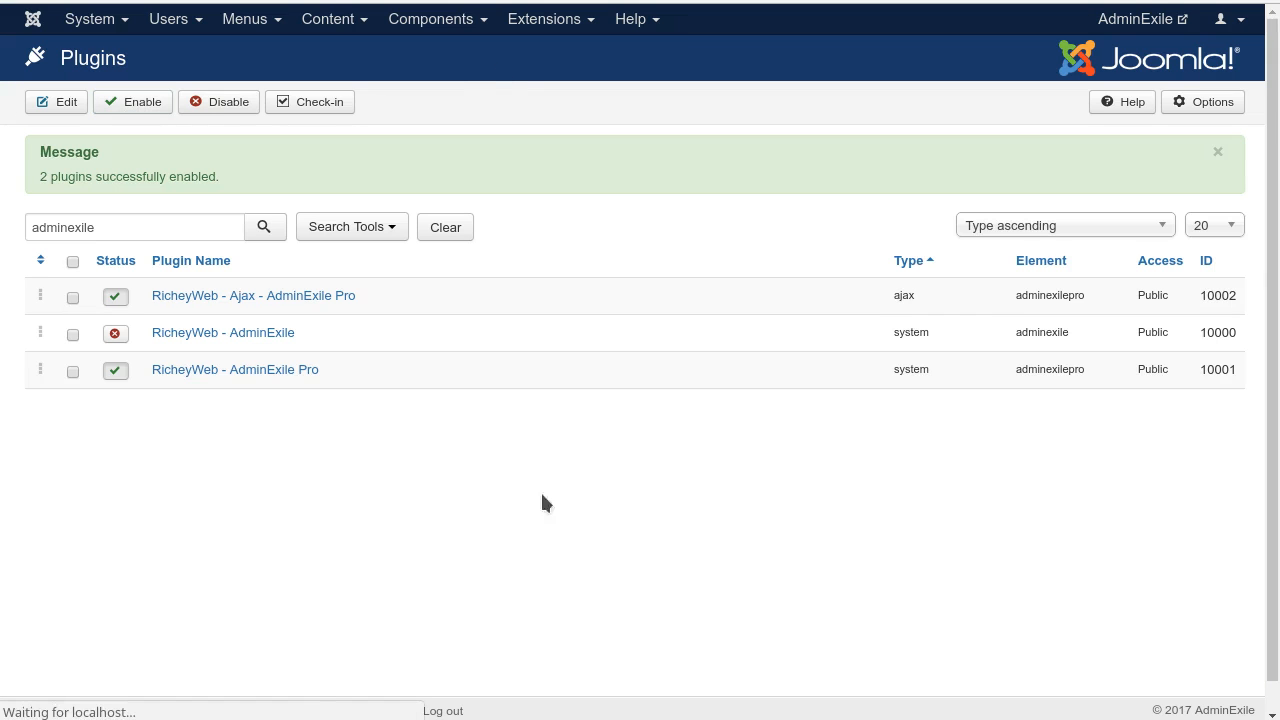
# Step: Open the RicheyWeb - AdminExile Pro system plugin's settings and examine the Download ID field
pyautogui.press('Return')
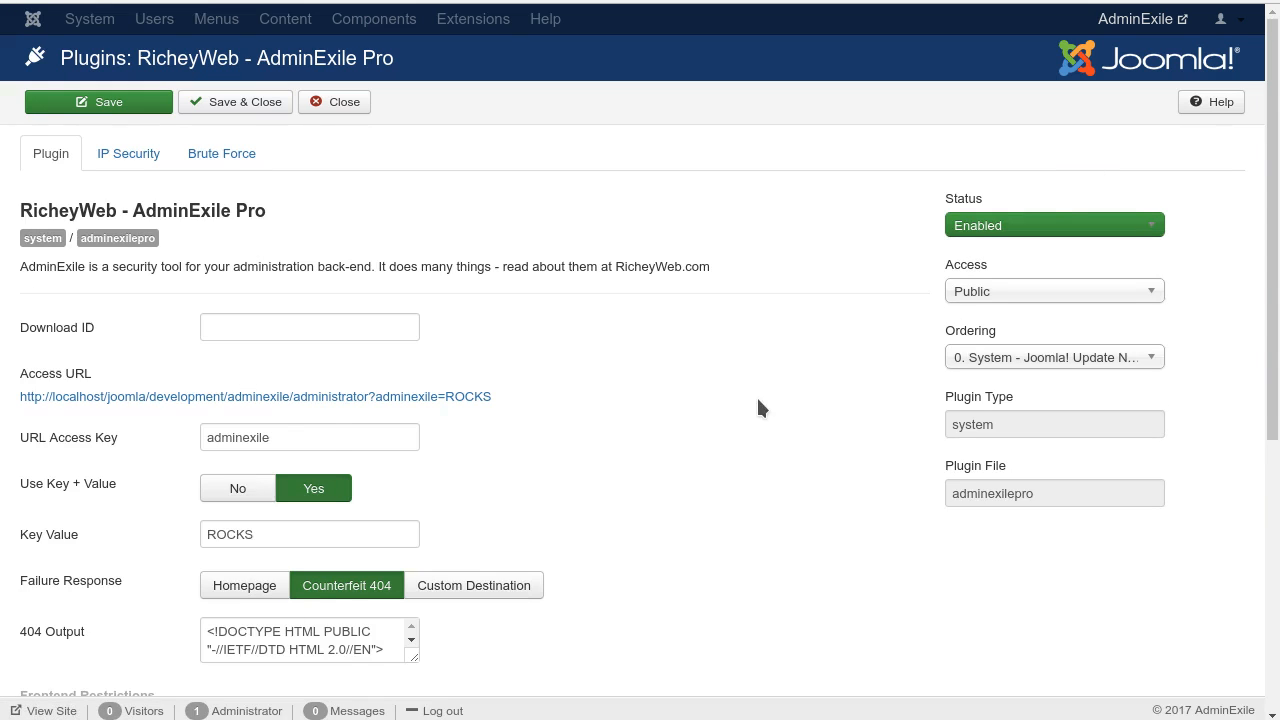
pyautogui.moveTo(10, 328)
pyautogui.mouseDown()
pyautogui.moveTo(55, 323)
pyautogui.moveTo(15, 328)
pyautogui.mouseUp()
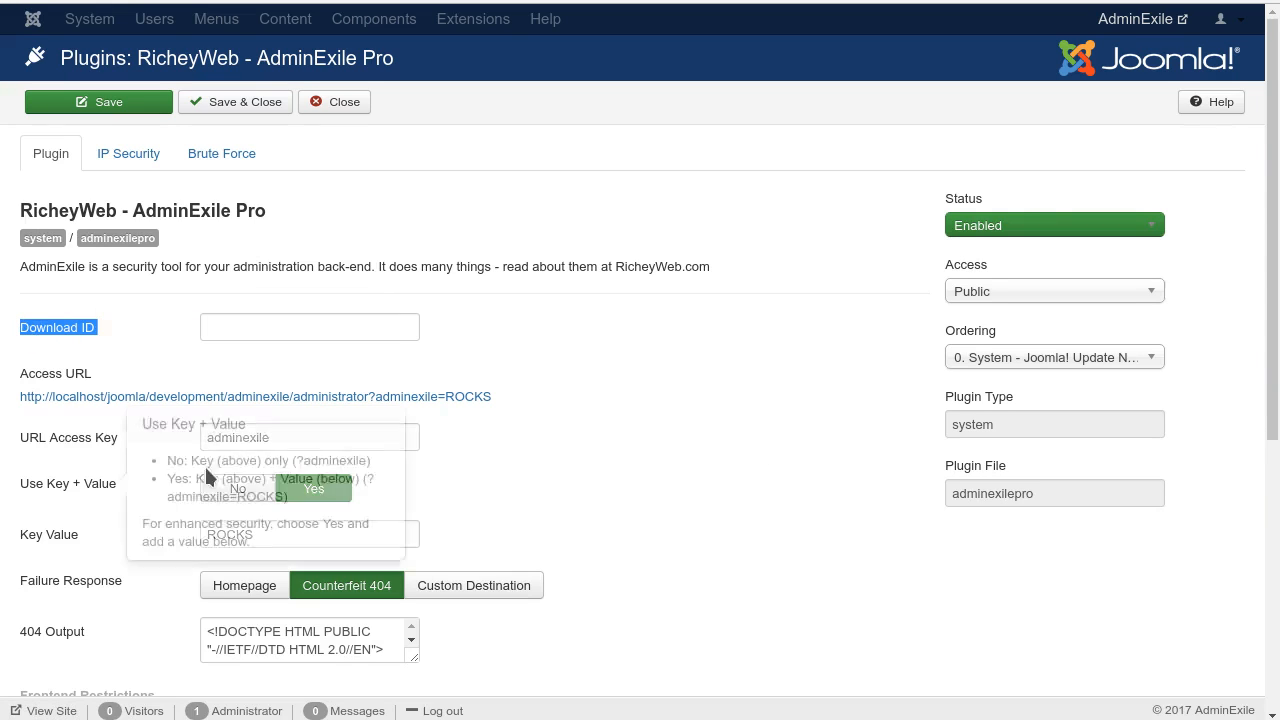
pyautogui.click(840, 440)
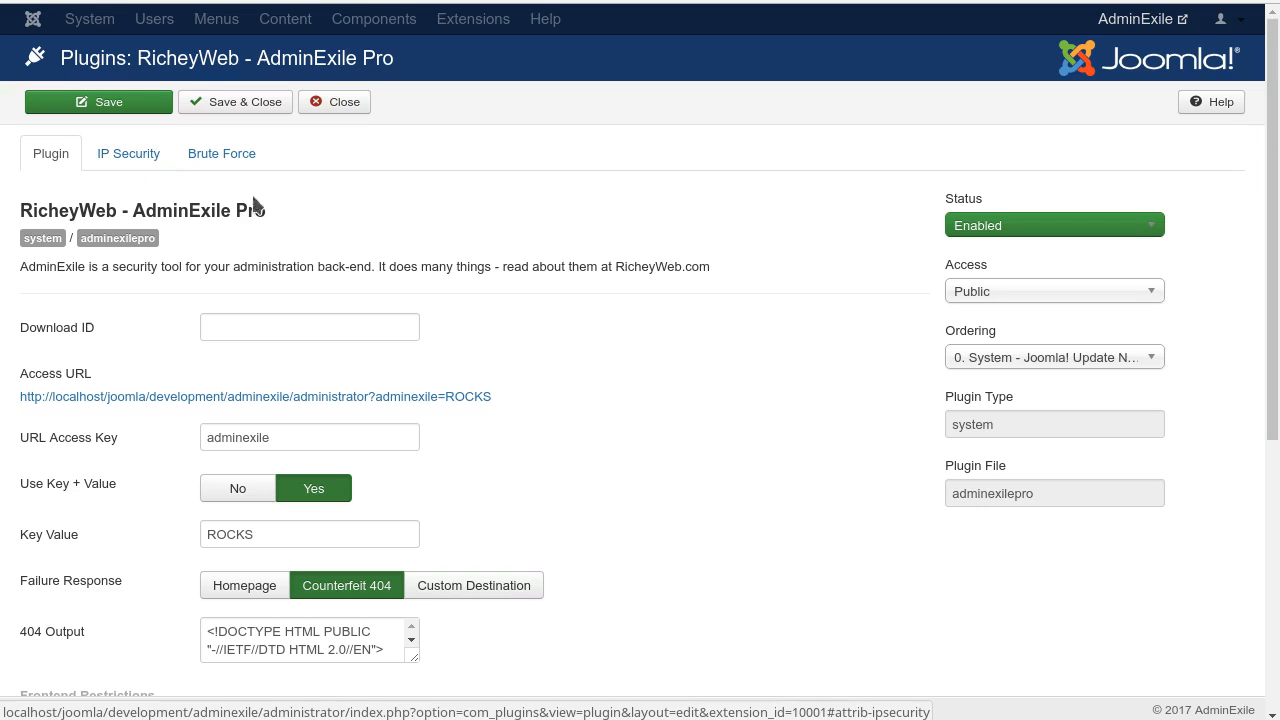
pyautogui.moveTo(42, 335)
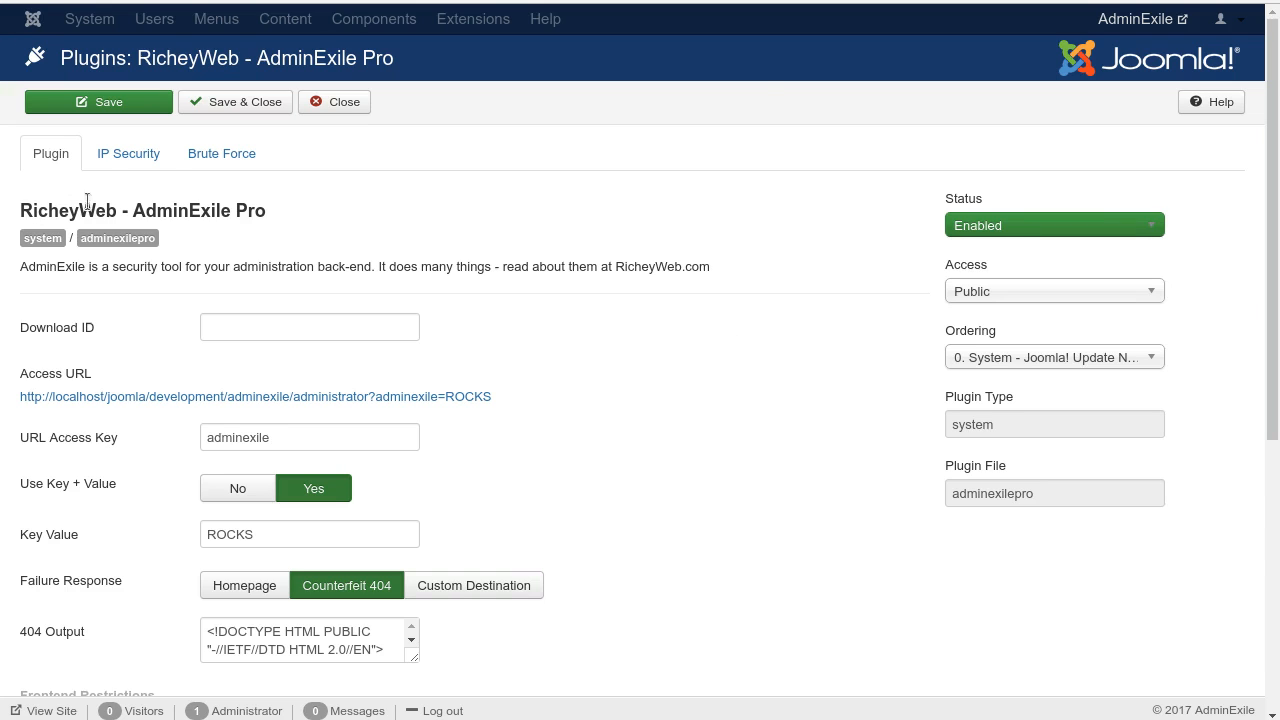
# Step: Open the IP Security settings and examine the whitelist and blacklist, including the netmask hint, note and matches columns
pyautogui.click(125, 153)
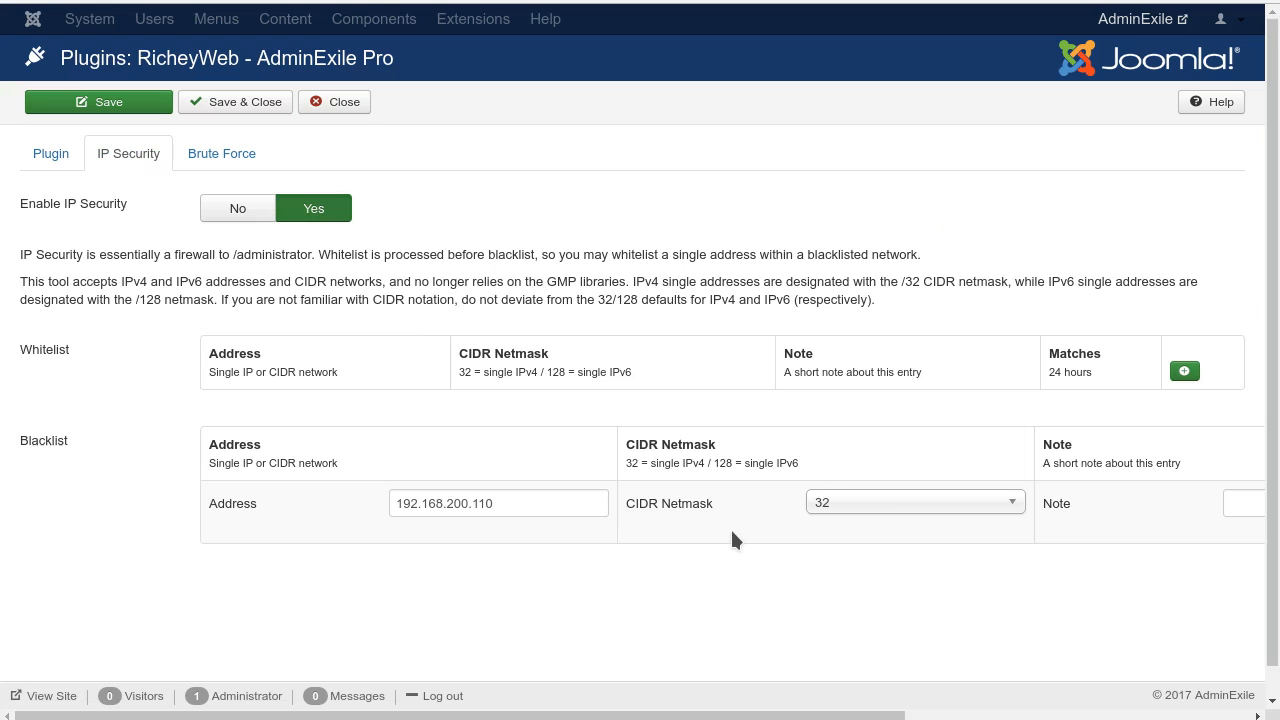
pyautogui.moveTo(577, 716); pyautogui.dragTo(359, 653)
pyautogui.scroll(-1, 519, 547)
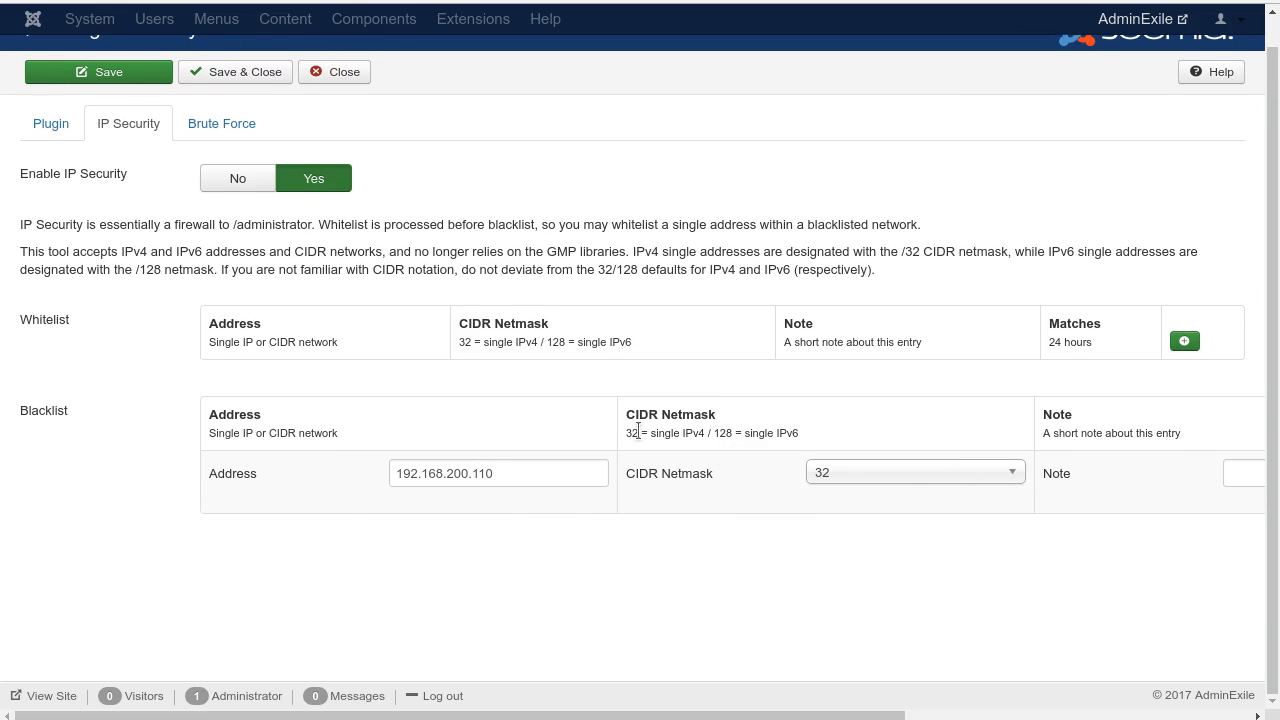
pyautogui.moveTo(638, 432); pyautogui.dragTo(624, 432)
pyautogui.click(650, 593)
pyautogui.moveTo(614, 712); pyautogui.dragTo(962, 712)
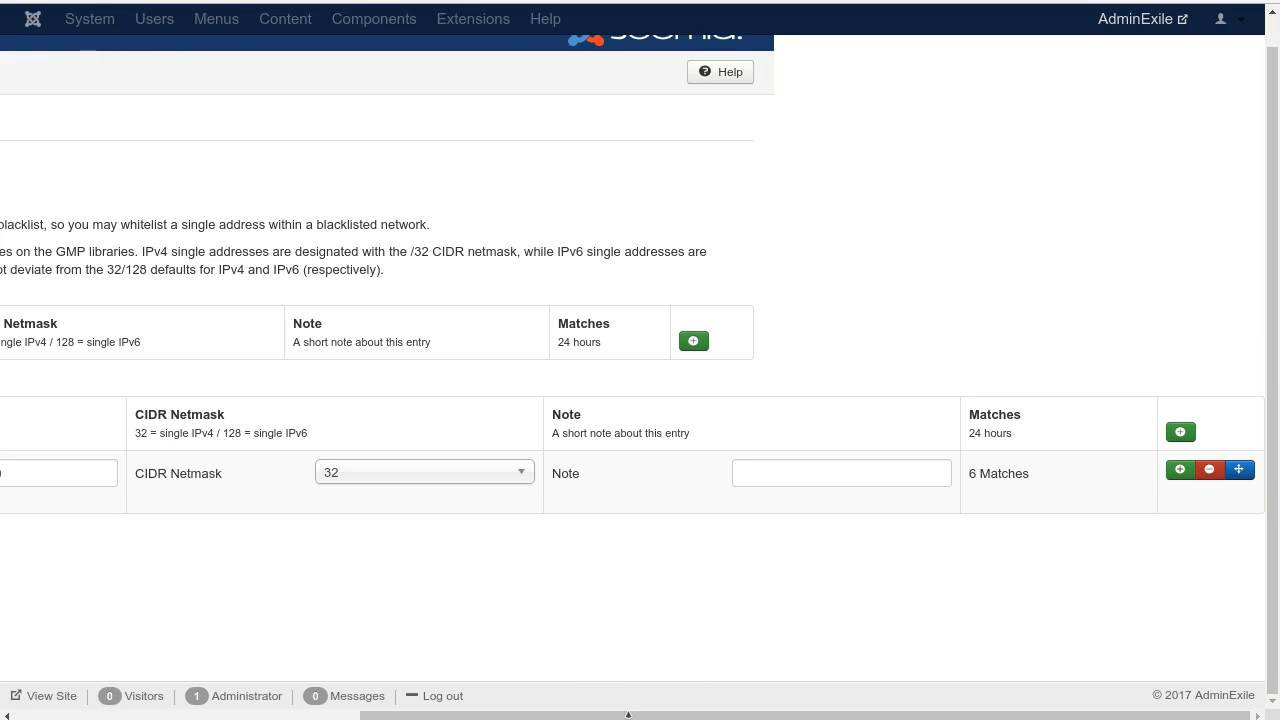
pyautogui.moveTo(628, 713); pyautogui.dragTo(375, 702)
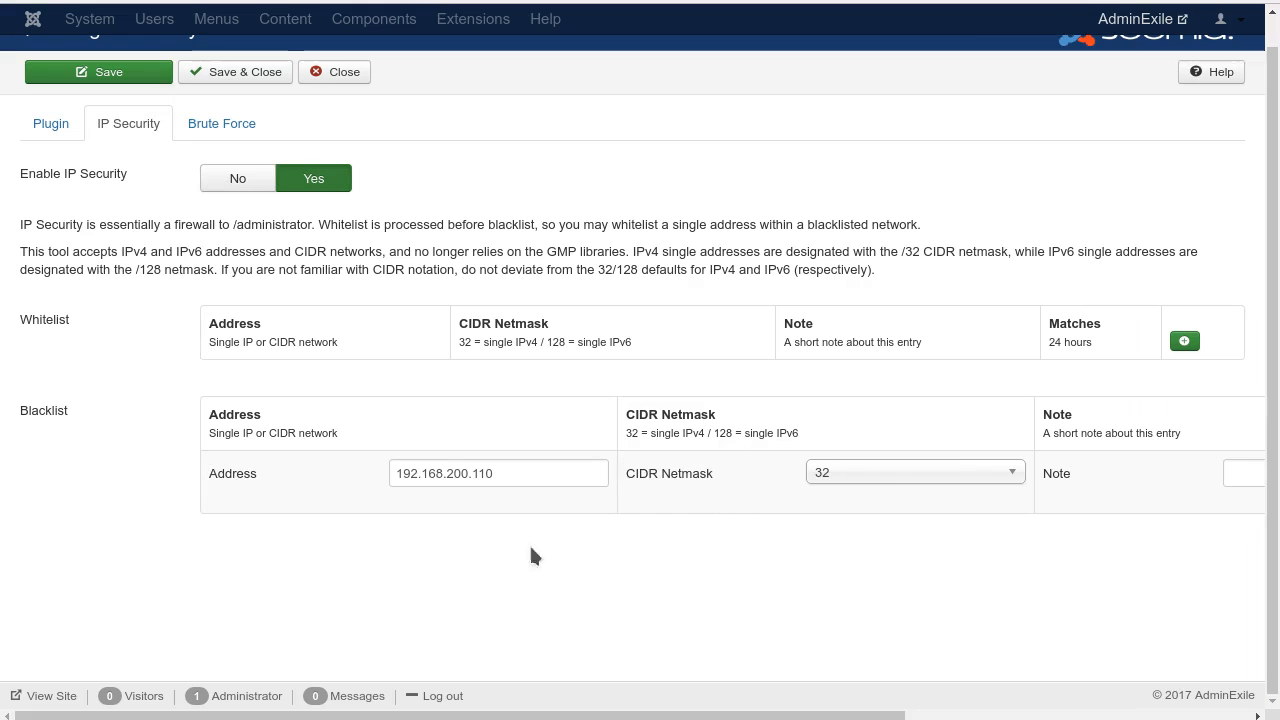
# Step: Change the blacklist entry to address 192.168.200.0 with CIDR netmask 24, and save the plugin
pyautogui.moveTo(473, 473); pyautogui.dragTo(494, 473)
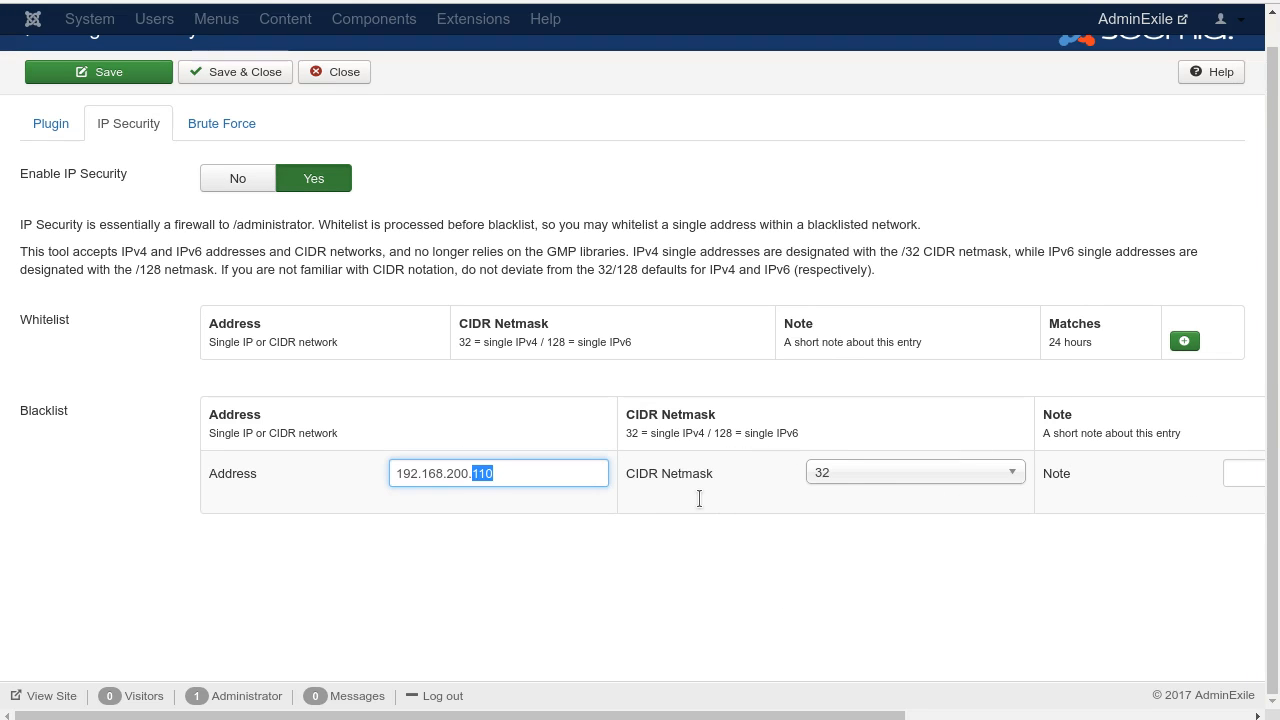
pyautogui.write('0')
pyautogui.click(1007, 477)
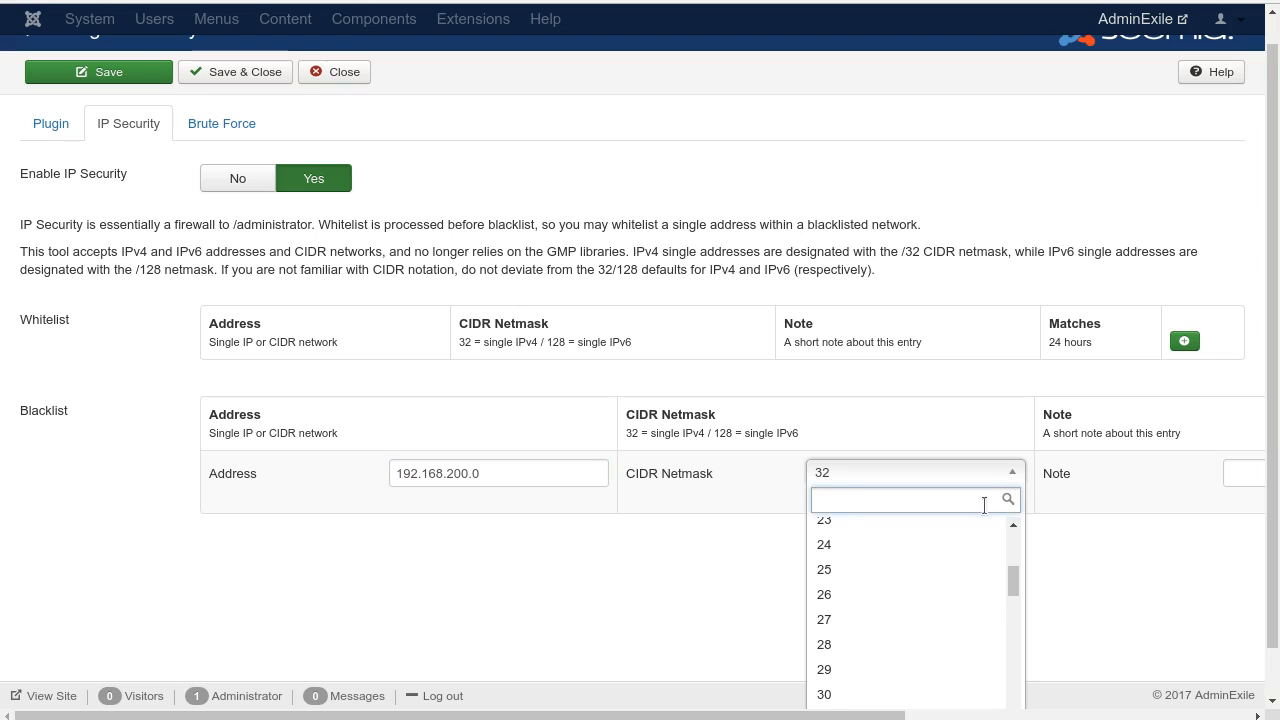
pyautogui.click(945, 556)
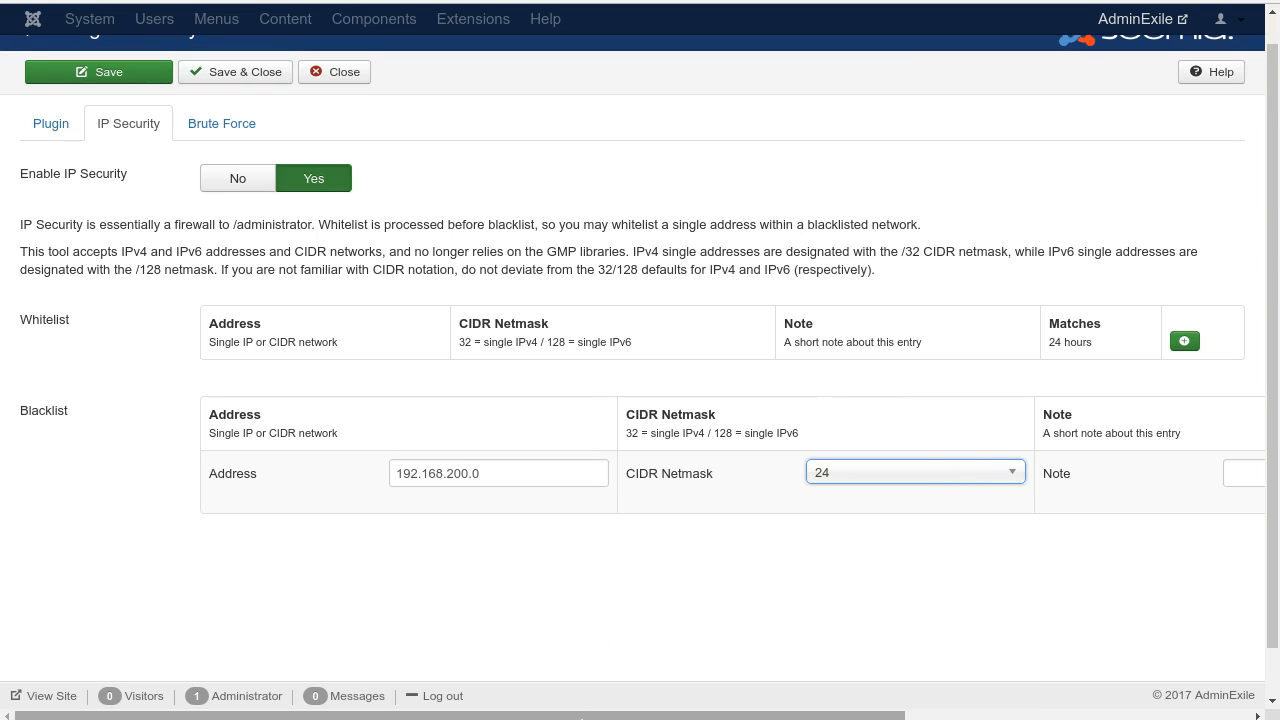
pyautogui.moveTo(580, 716); pyautogui.dragTo(1104, 670)
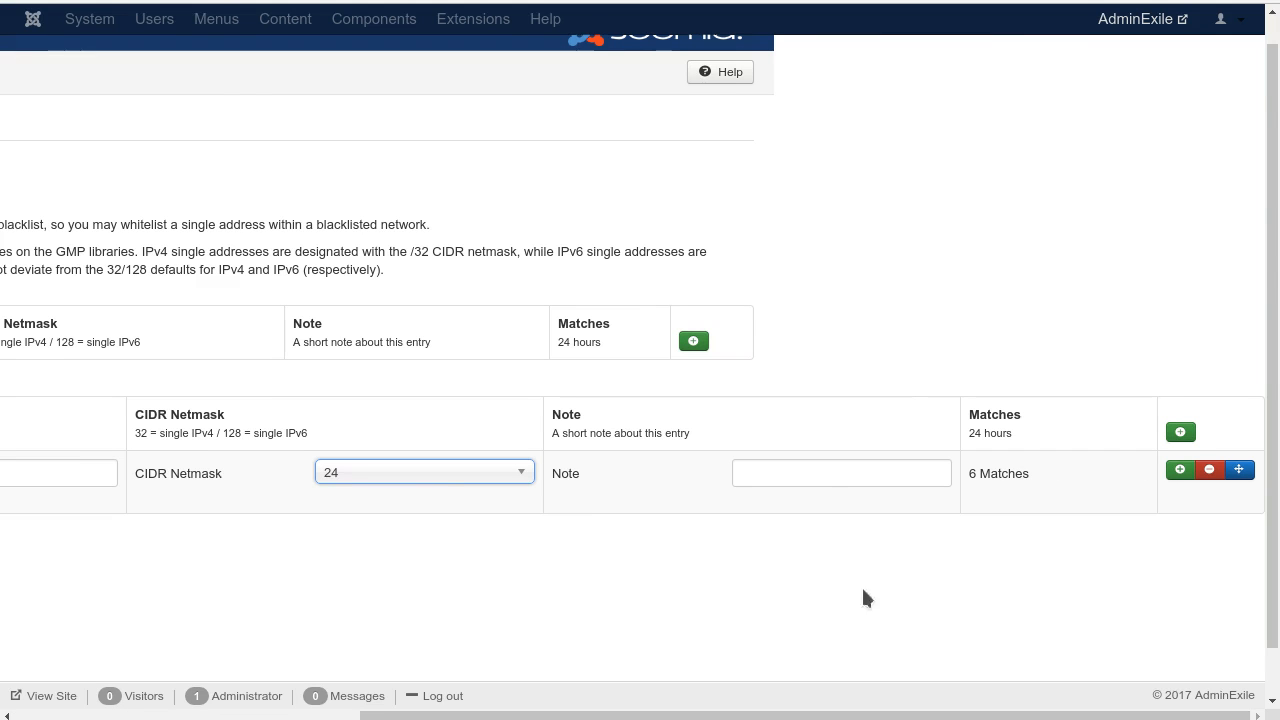
pyautogui.moveTo(720, 714); pyautogui.dragTo(300, 690)
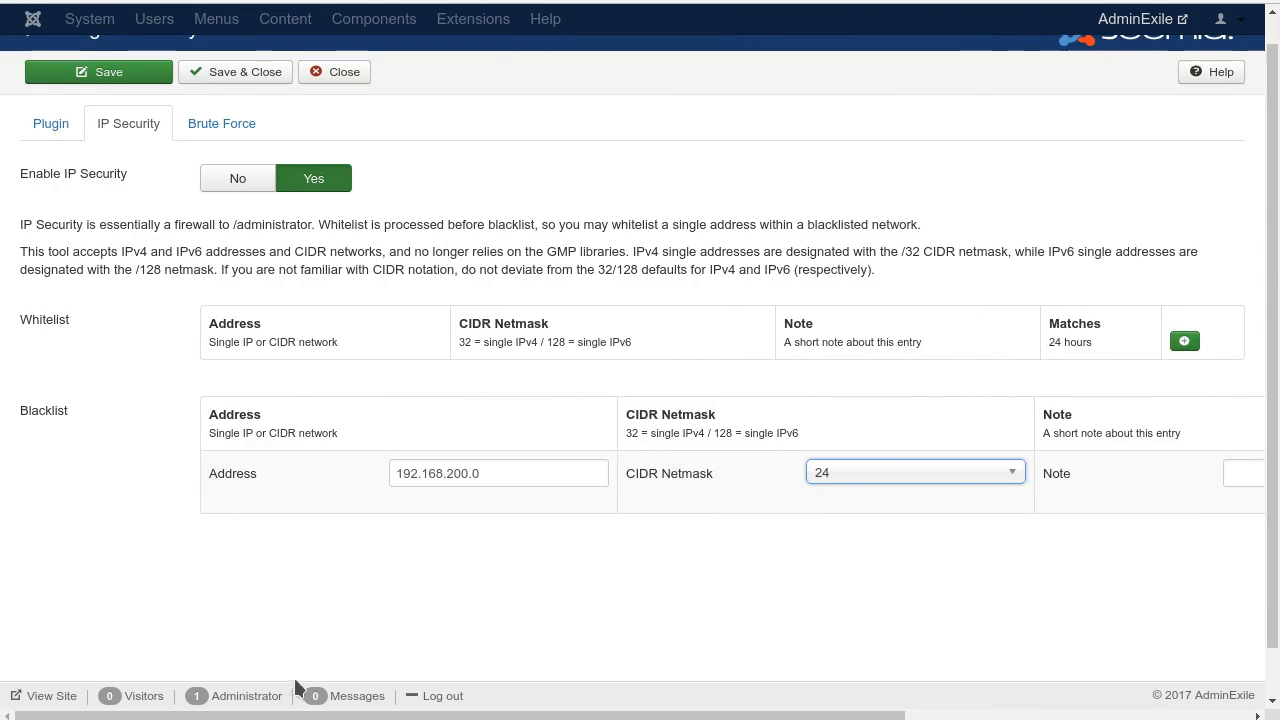
pyautogui.click(111, 76)
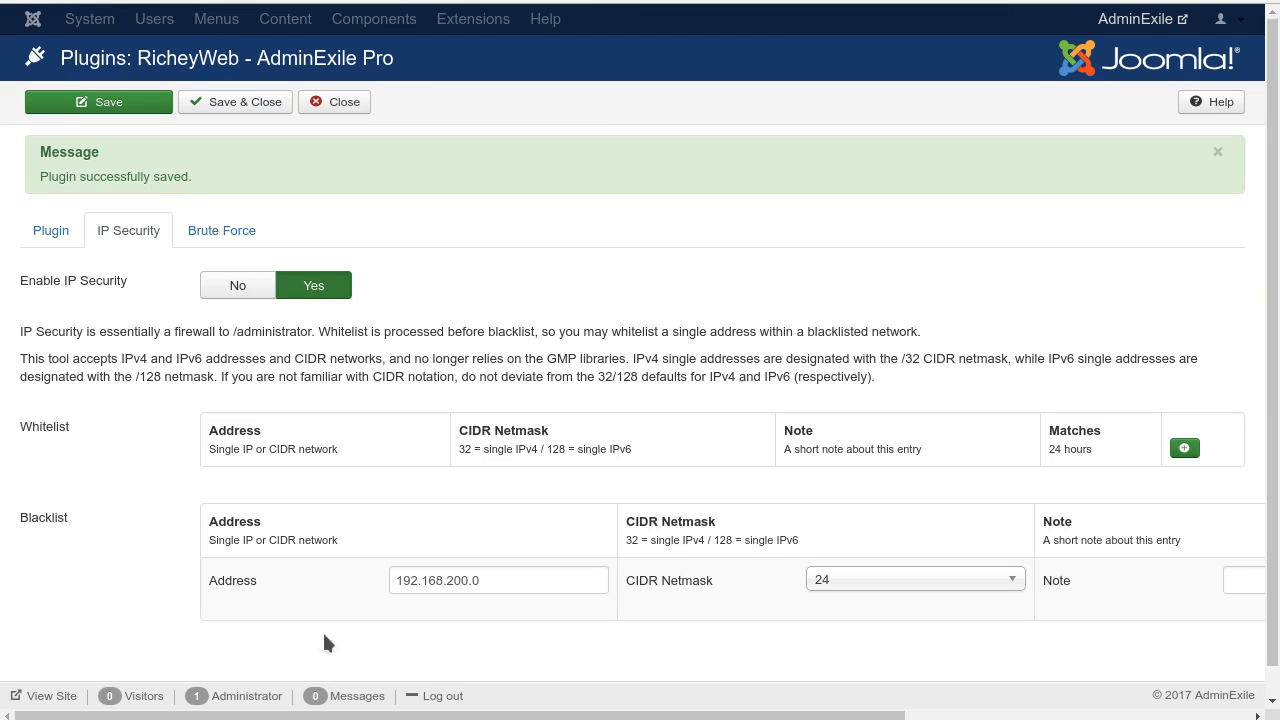
# Step: Check the blacklist entry's 24-hour matches, and look over the general plugin settings before returning to IP Security
pyautogui.moveTo(464, 713); pyautogui.dragTo(1000, 706)
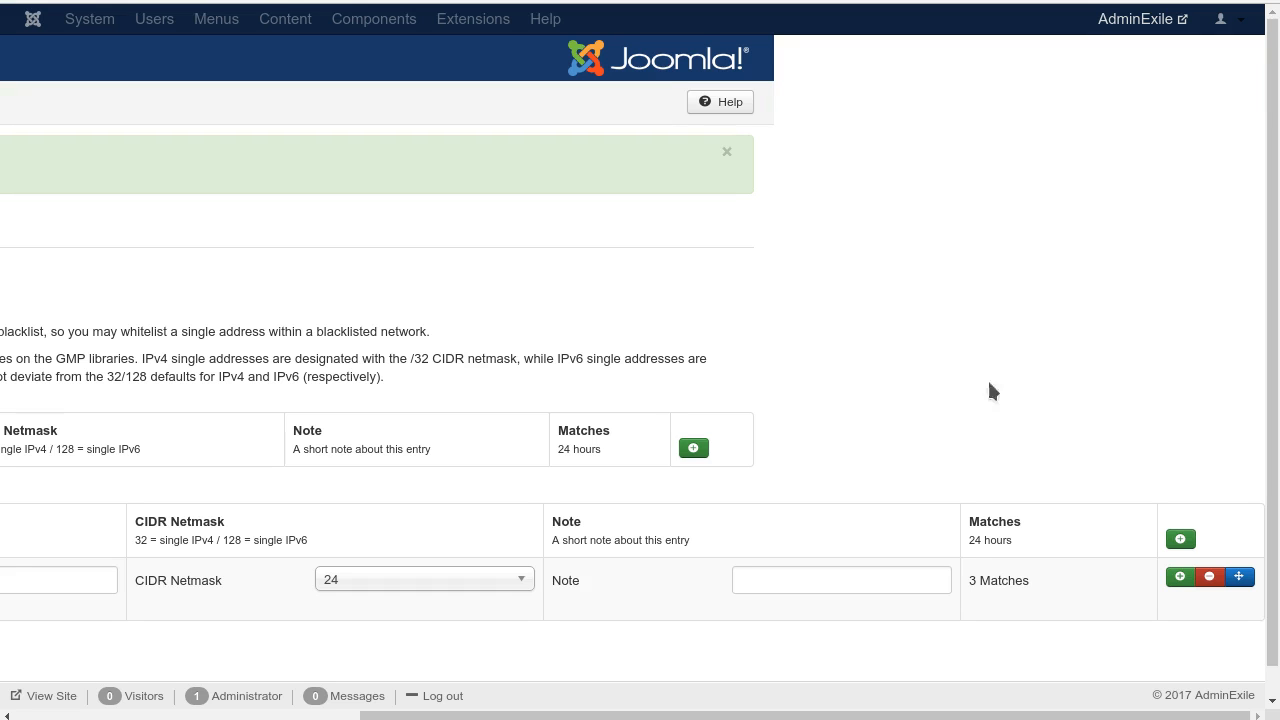
pyautogui.moveTo(597, 714); pyautogui.dragTo(128, 706)
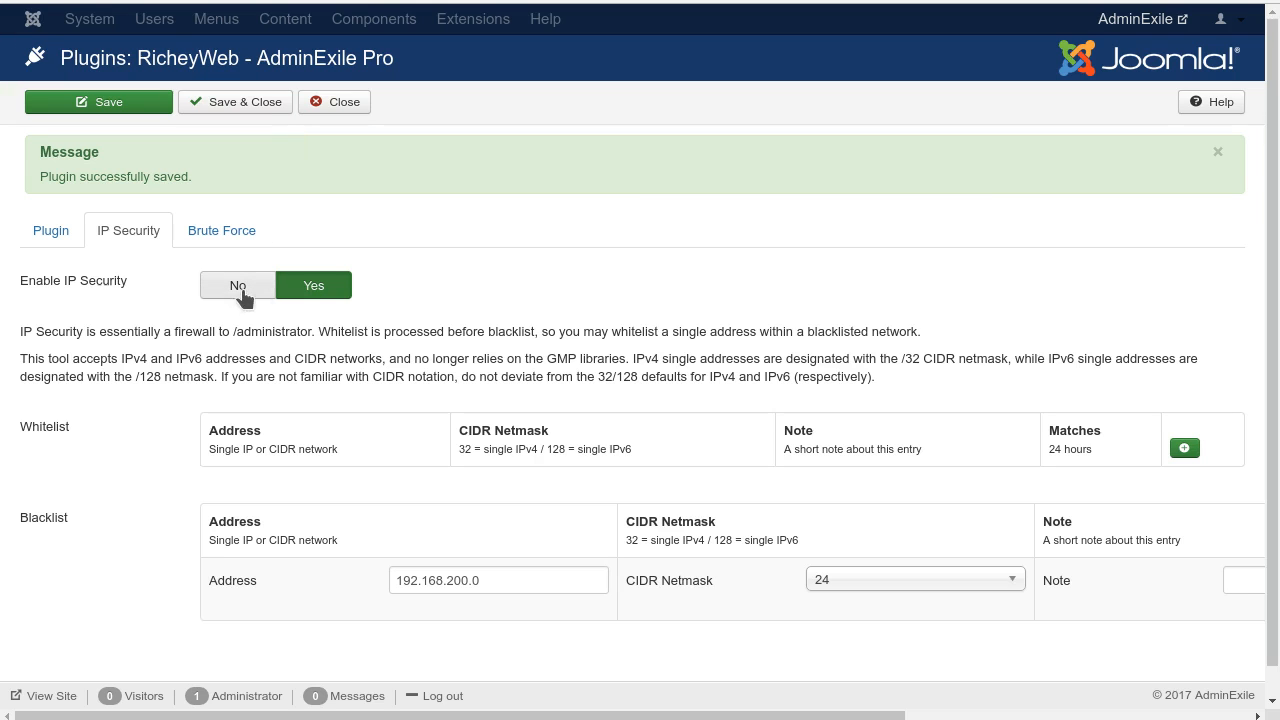
pyautogui.click(44, 234)
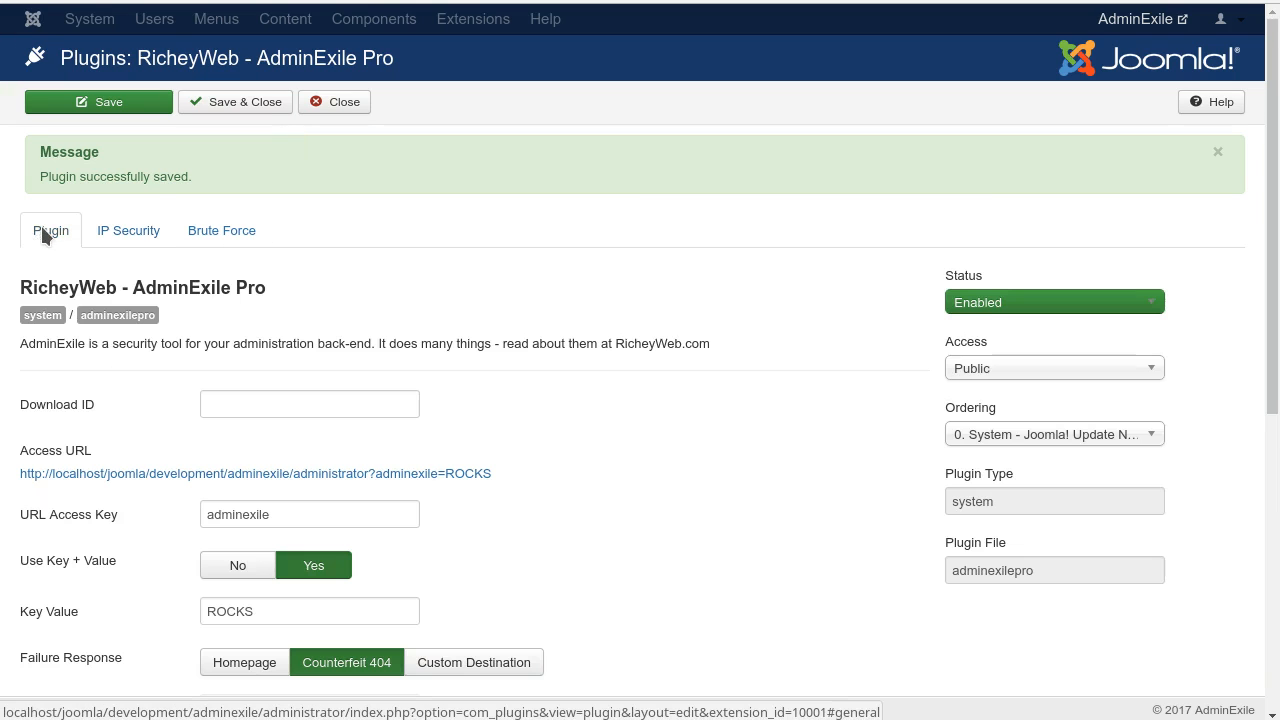
pyautogui.click(140, 234)
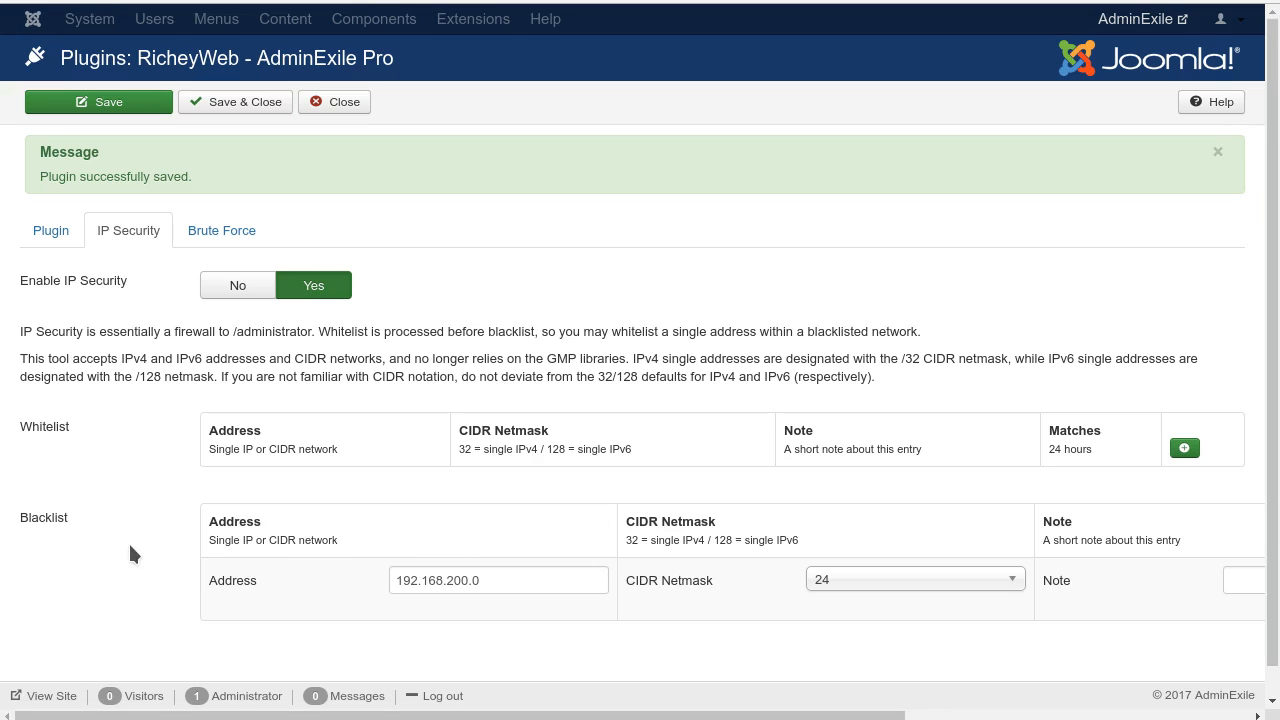
pyautogui.moveTo(90, 537)
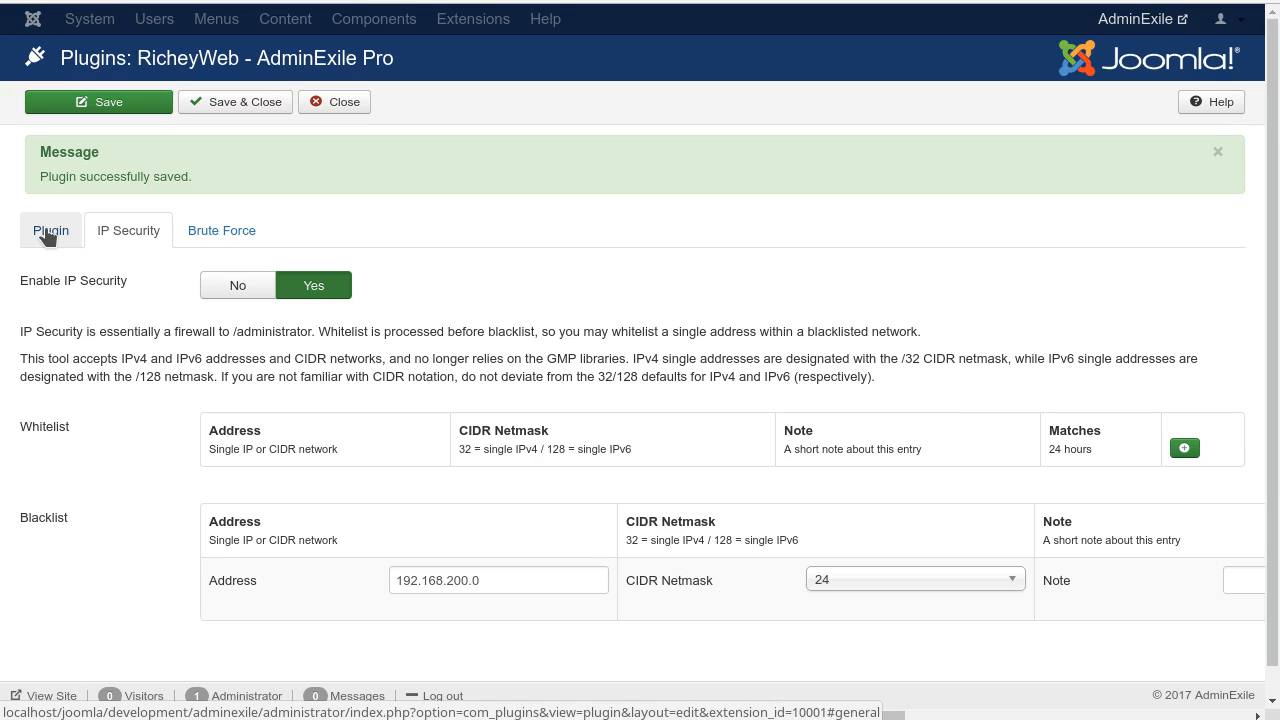
# Step: Open the Brute Force settings and examine the enable option, detection threshold, penalty duration, penalty multiplier and blocked addresses table
pyautogui.click(225, 228)
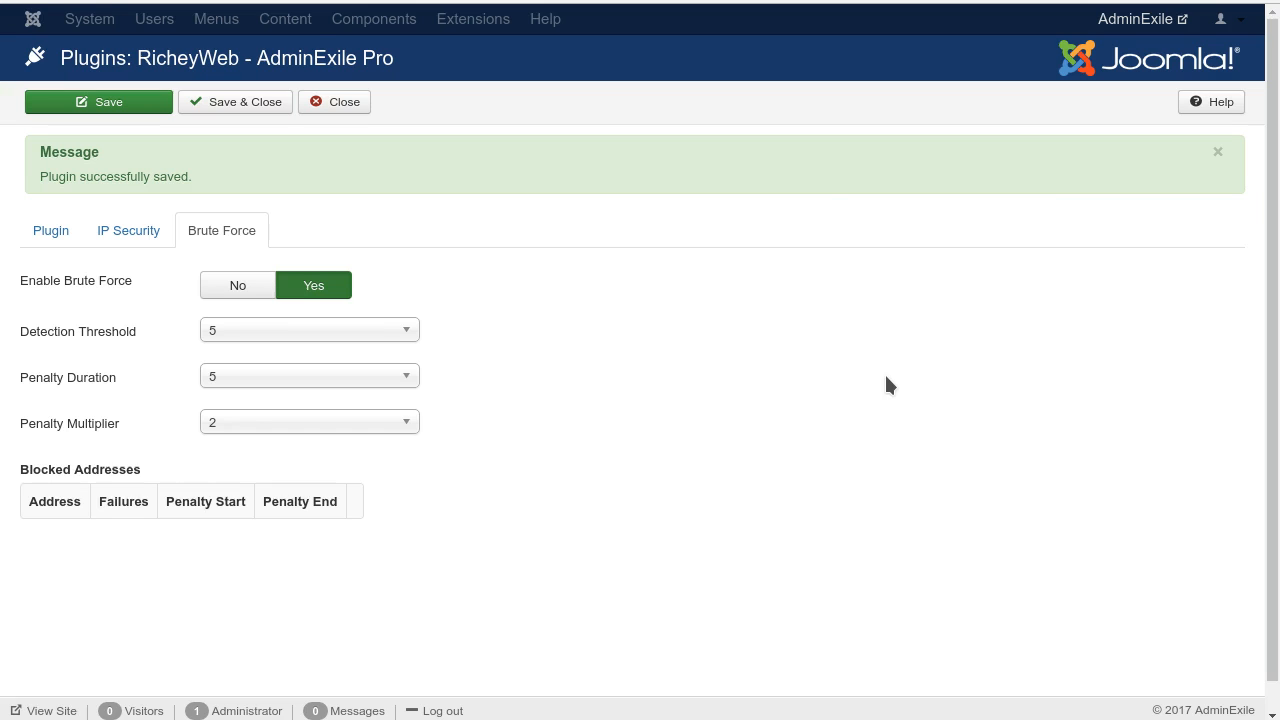
pyautogui.moveTo(55, 393)
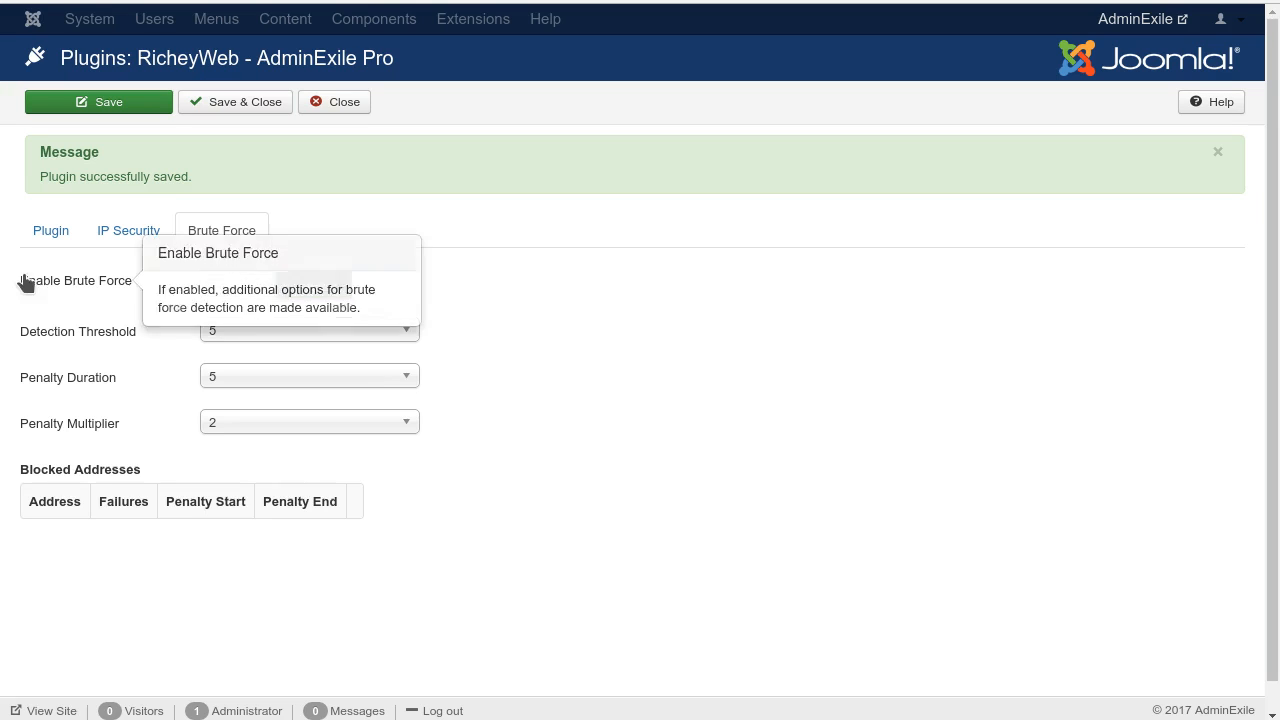
pyautogui.moveTo(138, 332); pyautogui.dragTo(18, 340)
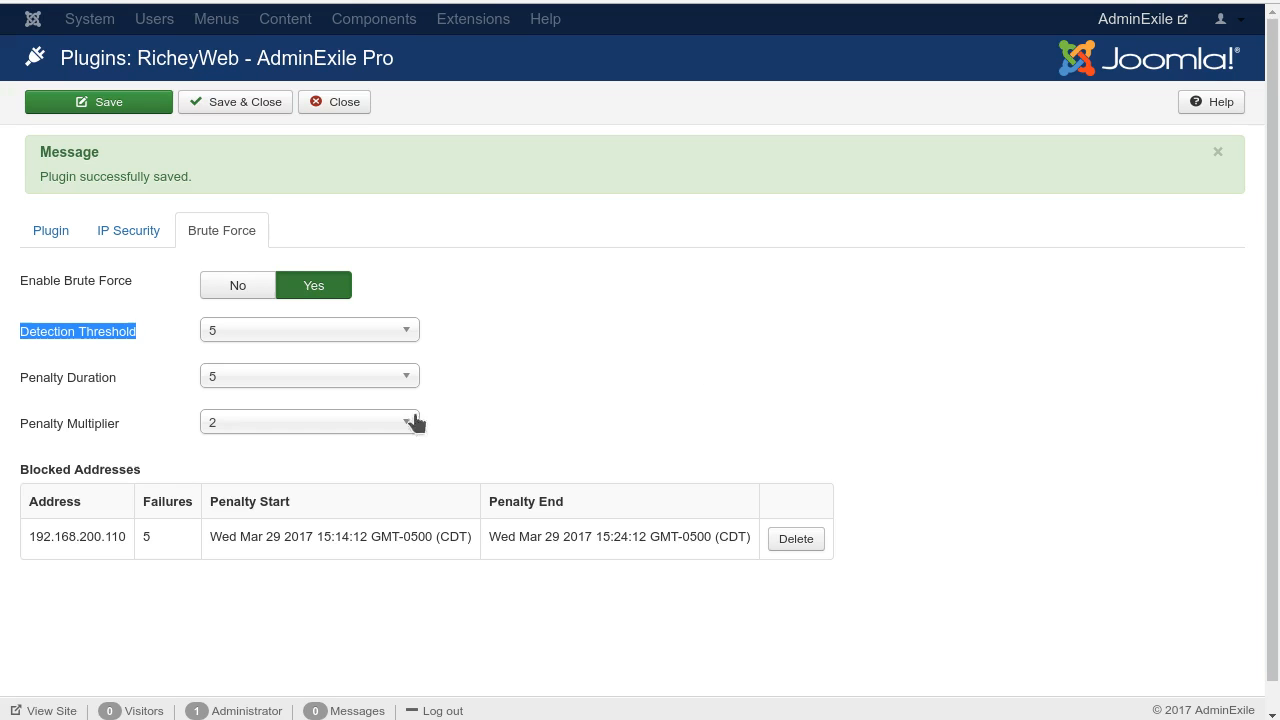
pyautogui.moveTo(24, 340)
pyautogui.click(704, 346)
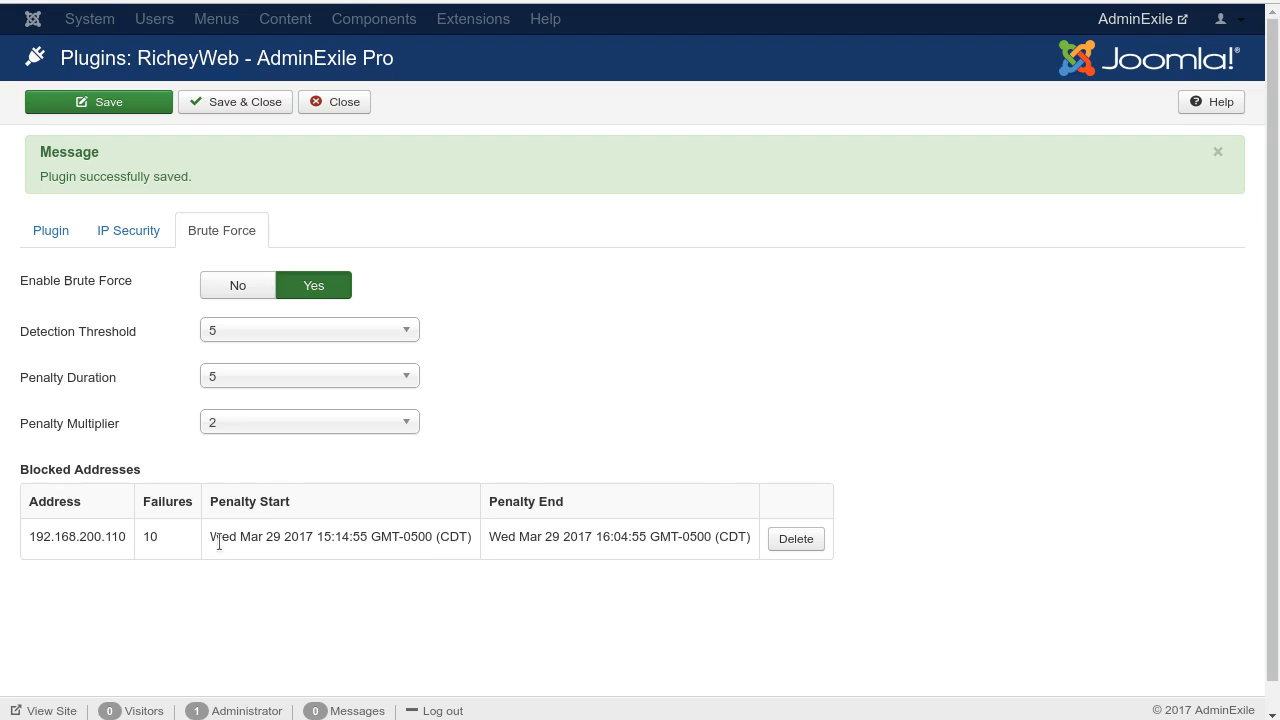
# Step: Check the penalty start and end times for blocked address 192.168.200.110, and delete its entry from Blocked Addresses
pyautogui.moveTo(209, 536); pyautogui.dragTo(484, 540)
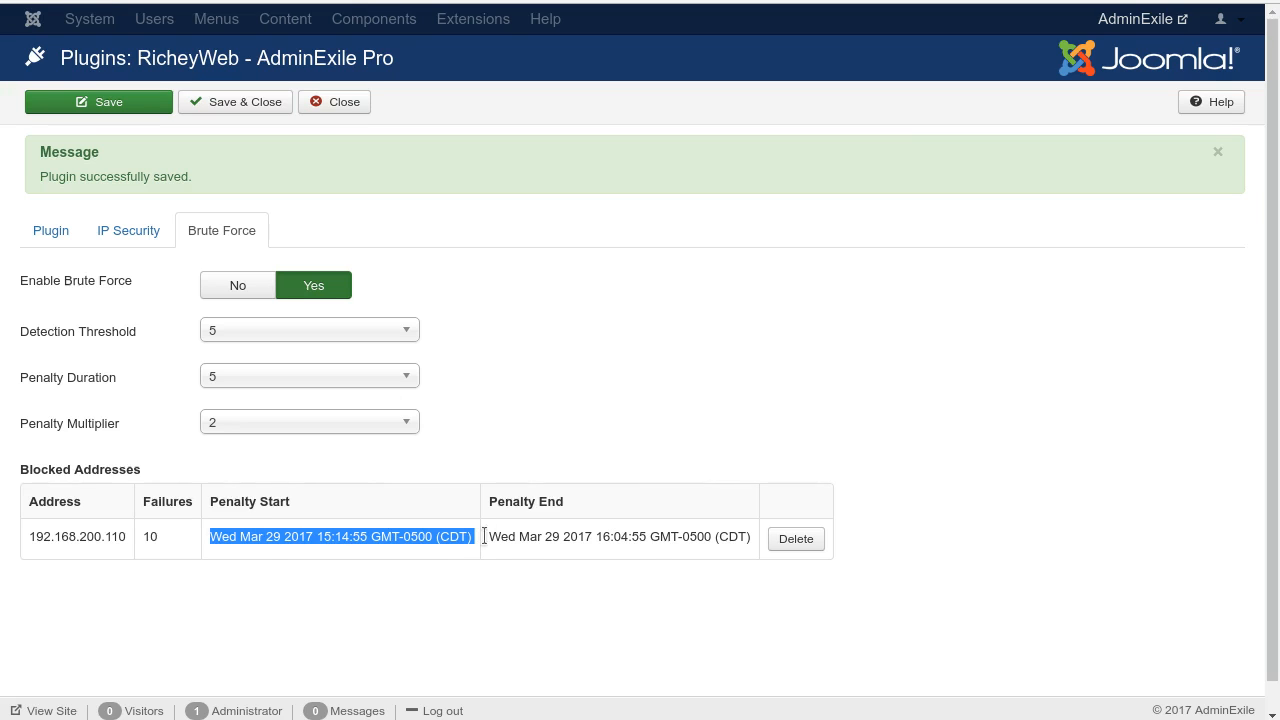
pyautogui.click(933, 640)
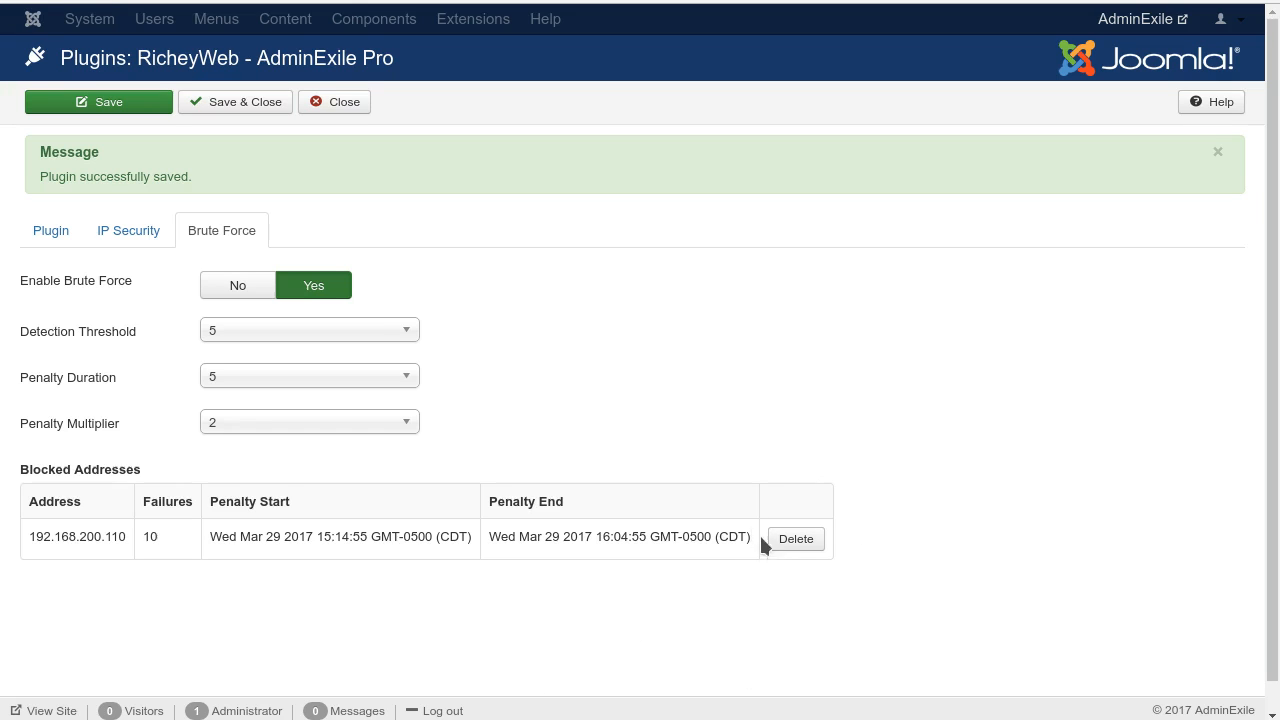
pyautogui.click(792, 538)
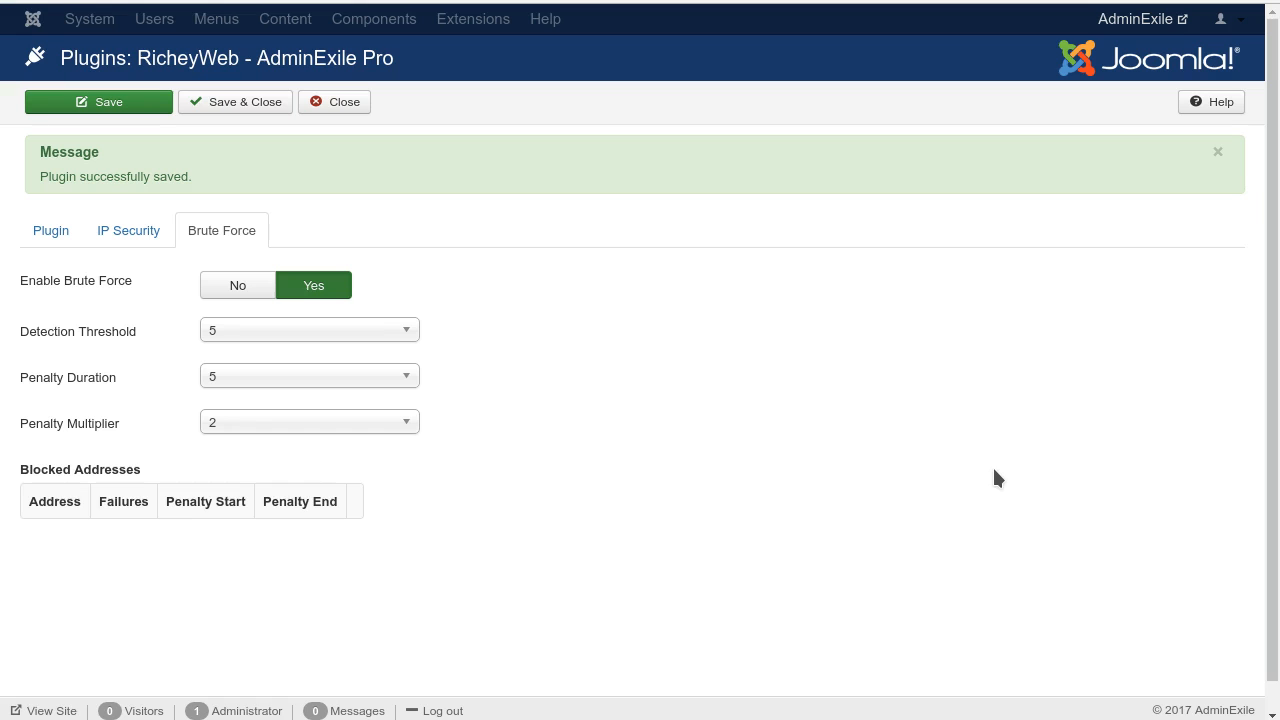
# Step: Look over the general plugin settings down to the Enable Failure Logs hint, and check the IP Security settings
pyautogui.click(50, 232)
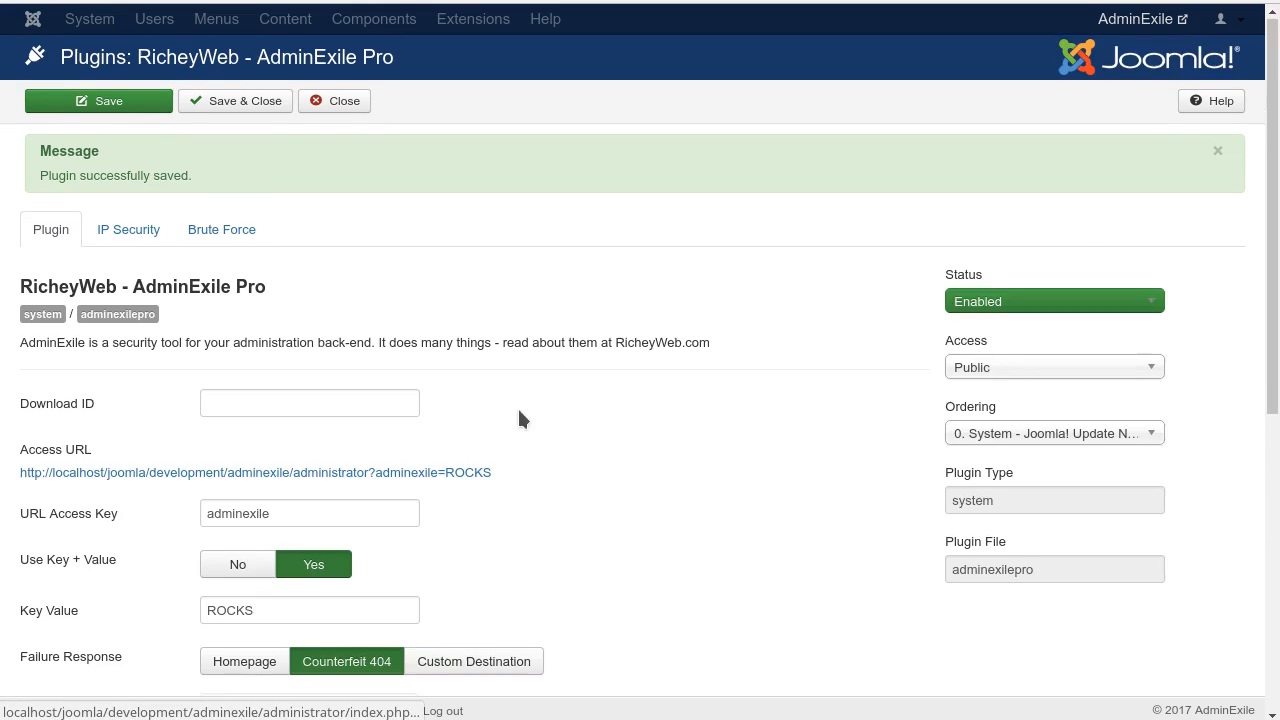
pyautogui.scroll(-5, 517, 418)
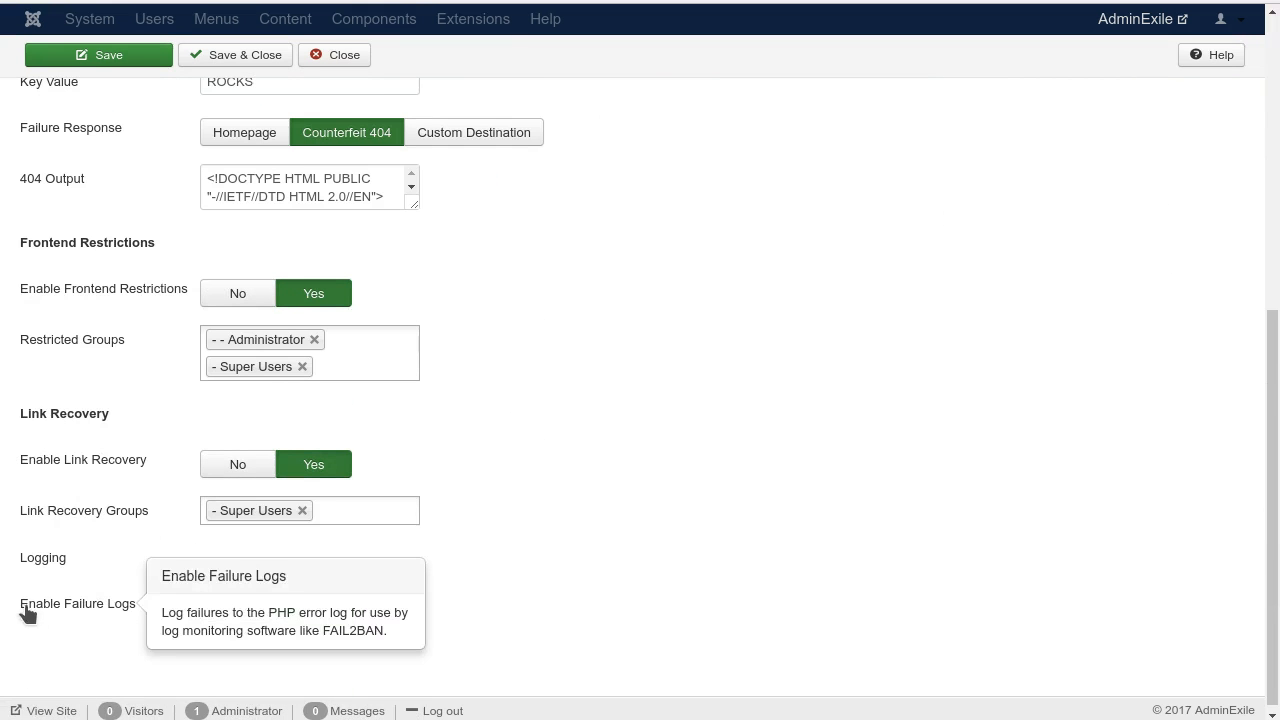
pyautogui.scroll(6, 652, 432)
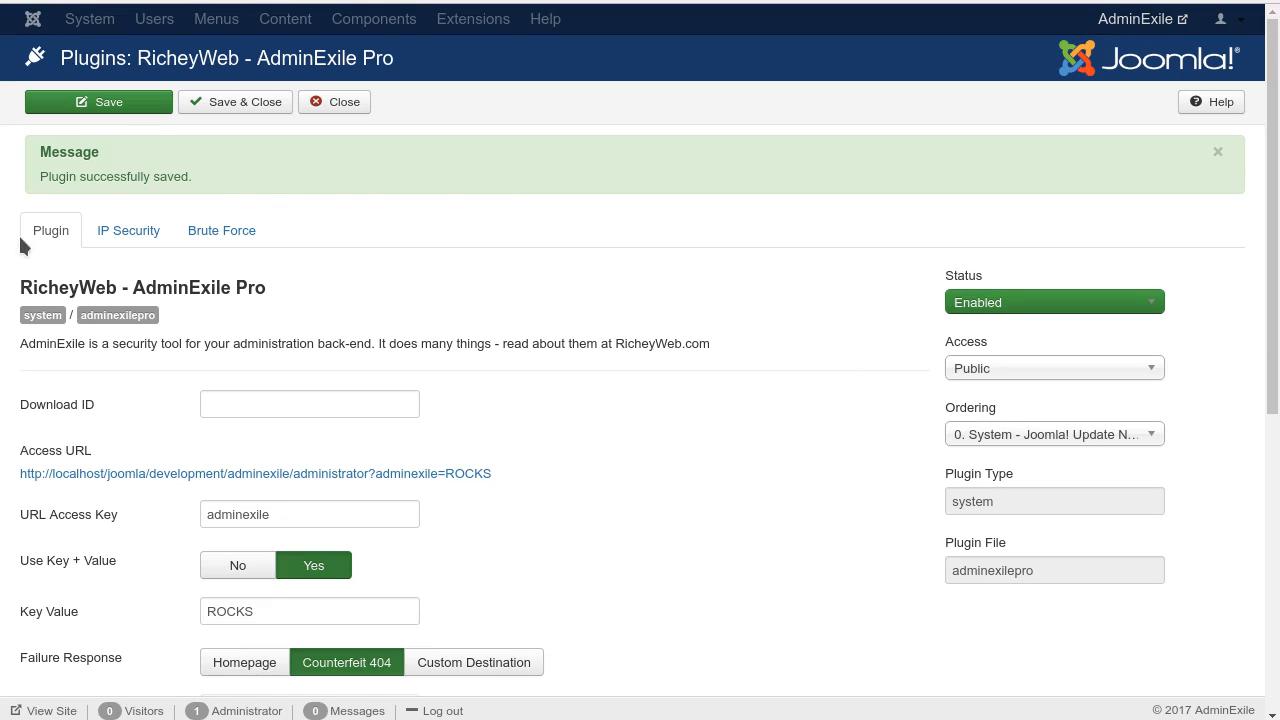
pyautogui.click(112, 234)
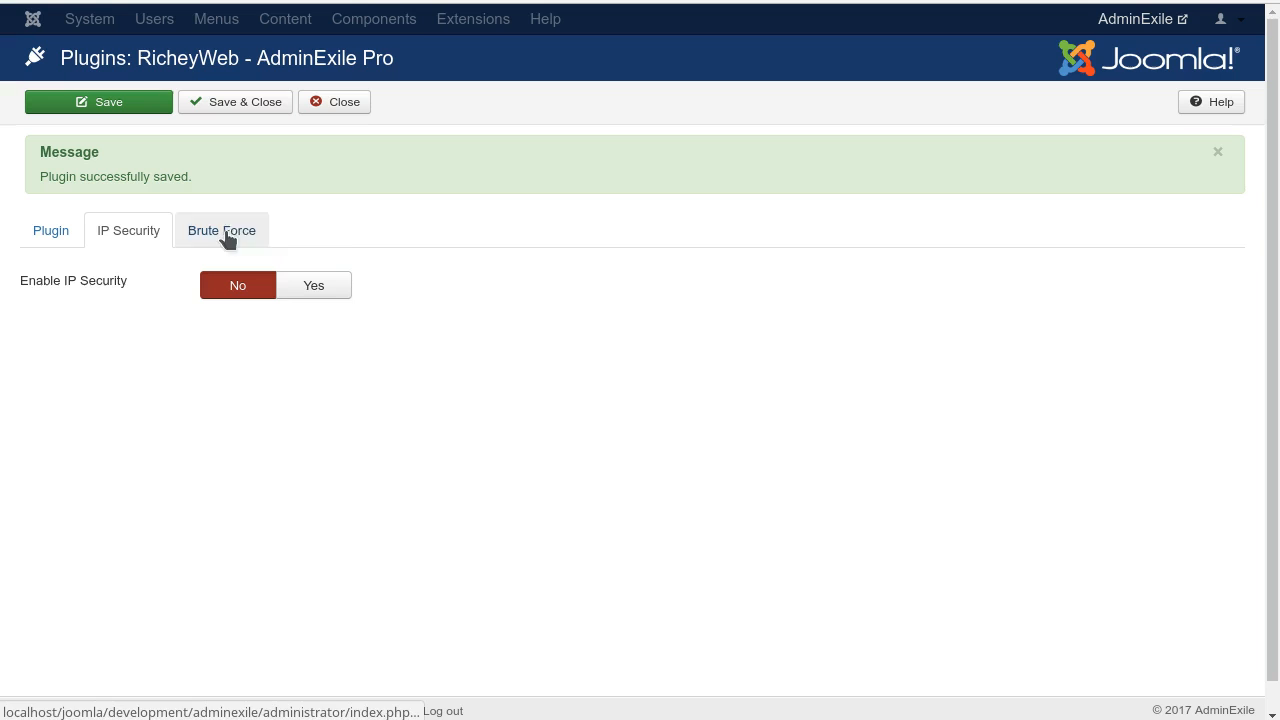